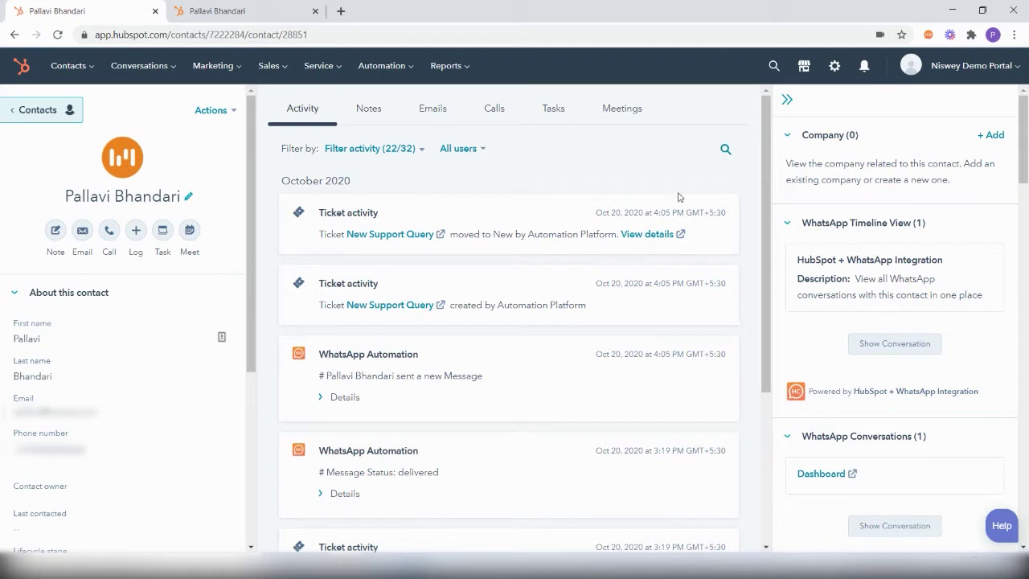
Create a new blank contact-based workflow
{"action": "mouse_move", "coordinate": [386, 66]}
{"action": "left_click", "coordinate": [383, 132]}
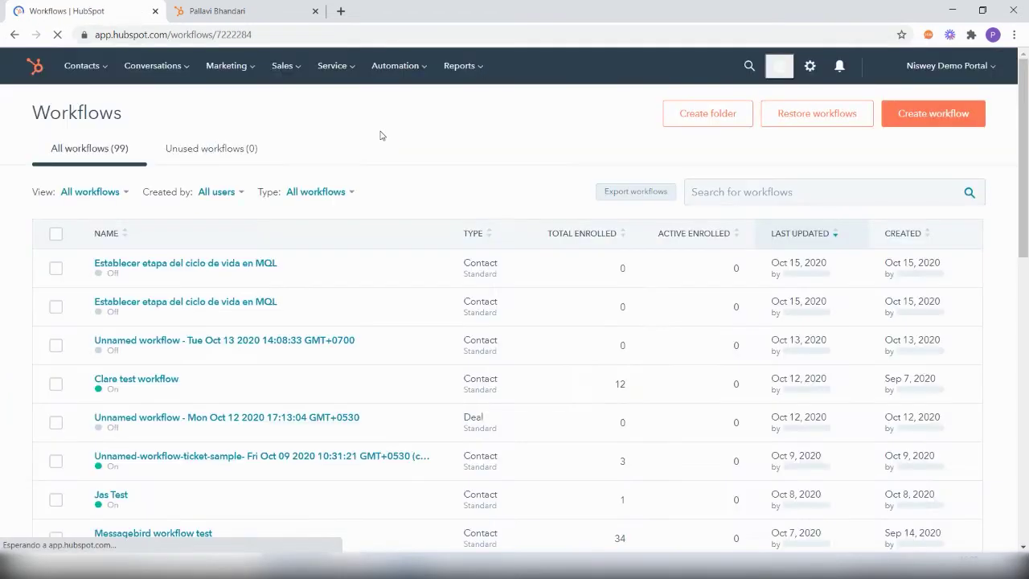
{"action": "left_click", "coordinate": [925, 113]}
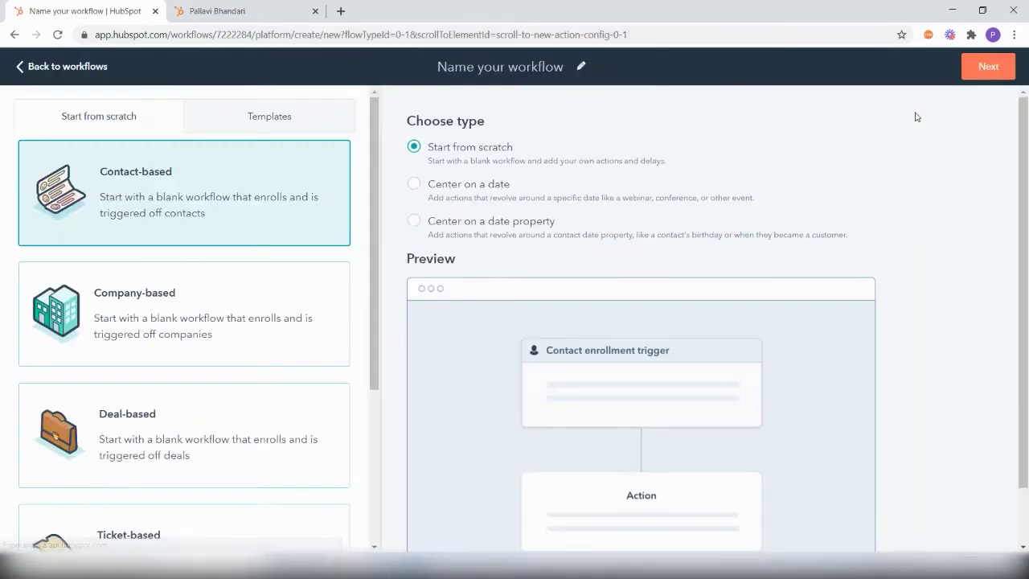
{"action": "left_click", "coordinate": [988, 67]}
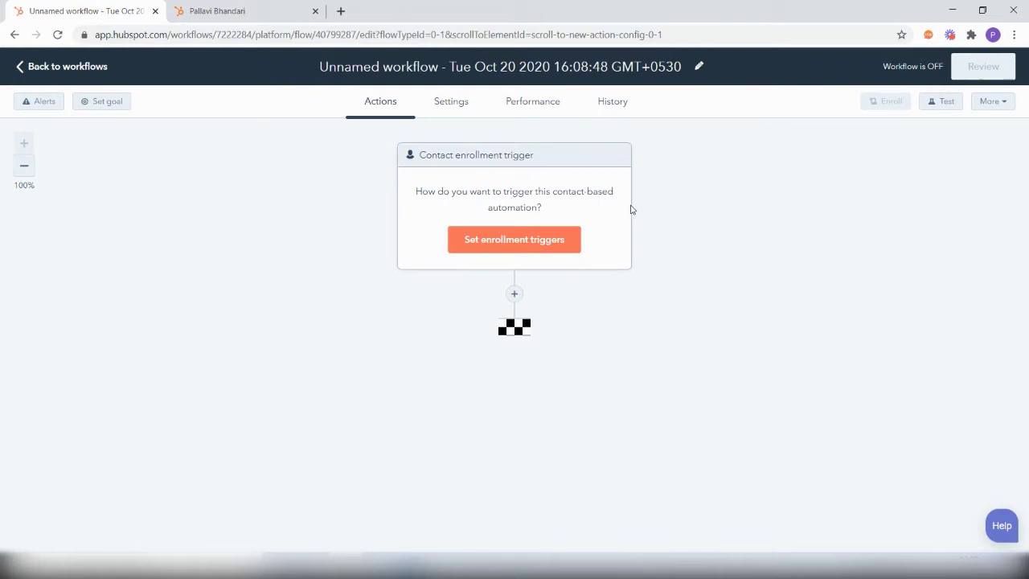
Set the enrollment trigger: WhatsApp Message received, Message contains any of 'help' or 'support'
{"action": "left_click", "coordinate": [547, 239]}
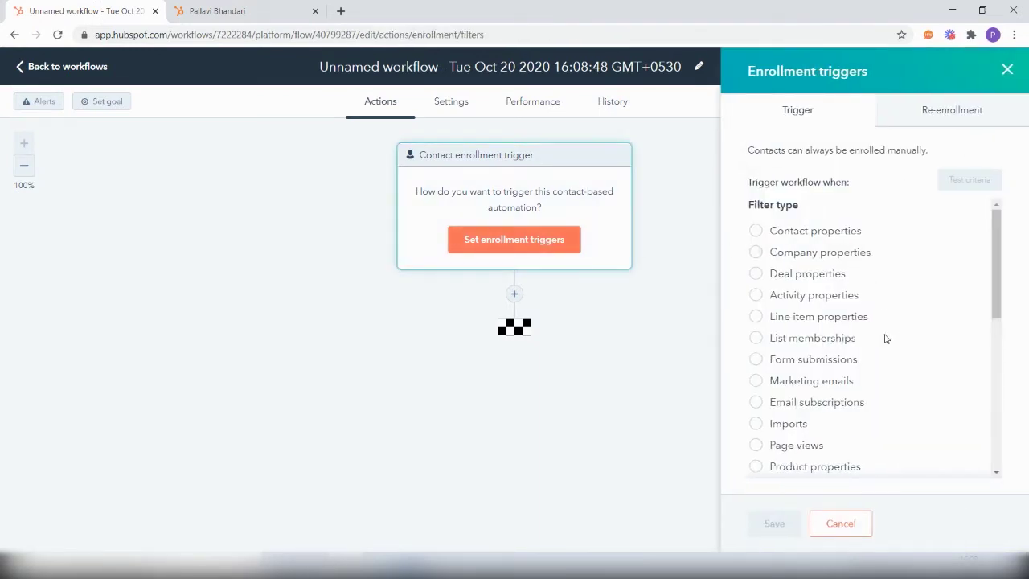
{"action": "scroll", "coordinate": [885, 338], "scroll_direction": "down", "scroll_amount": 10}
{"action": "scroll", "coordinate": [886, 339], "scroll_direction": "down", "scroll_amount": 5}
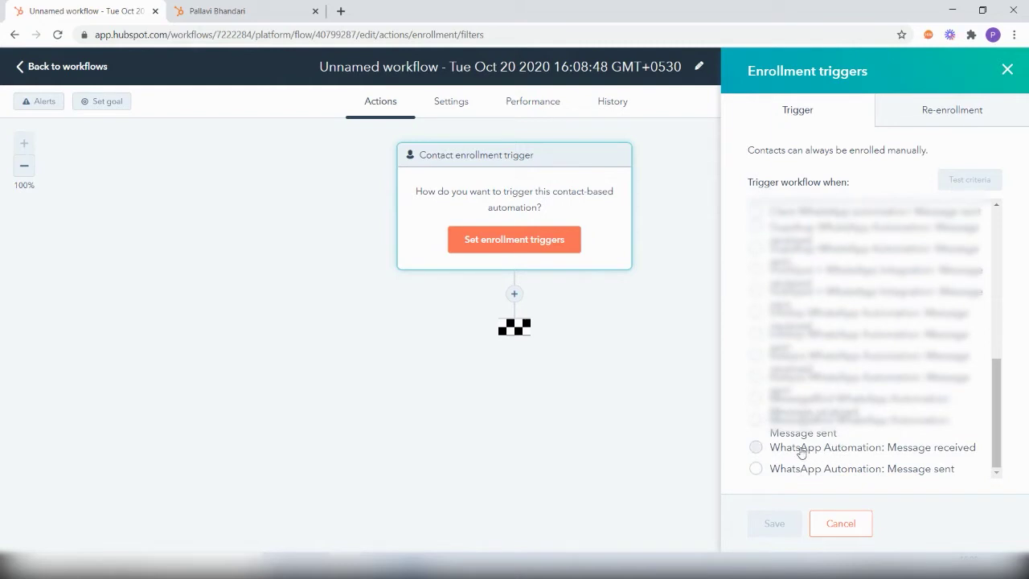
{"action": "left_click", "coordinate": [844, 451]}
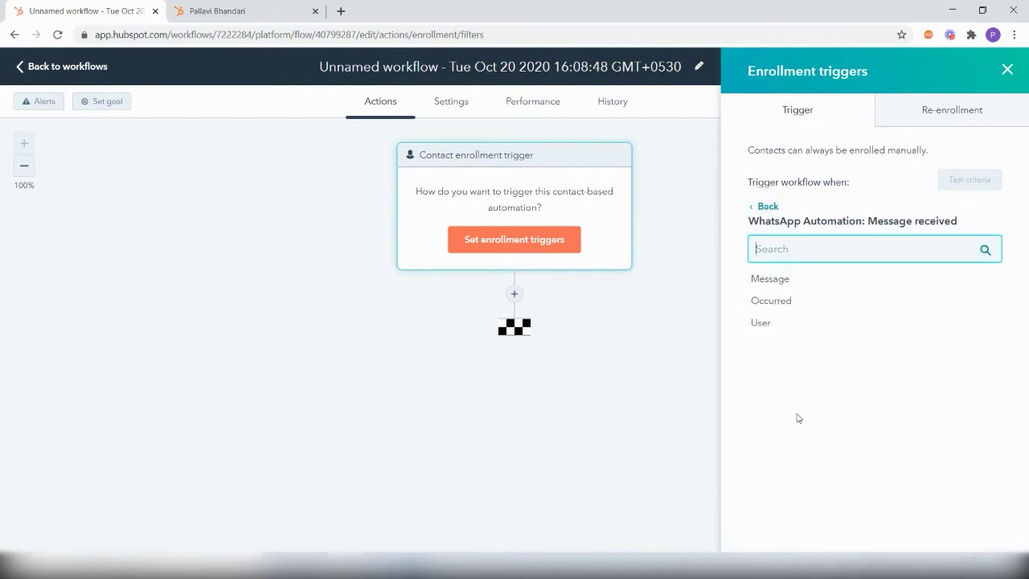
{"action": "left_click", "coordinate": [784, 282]}
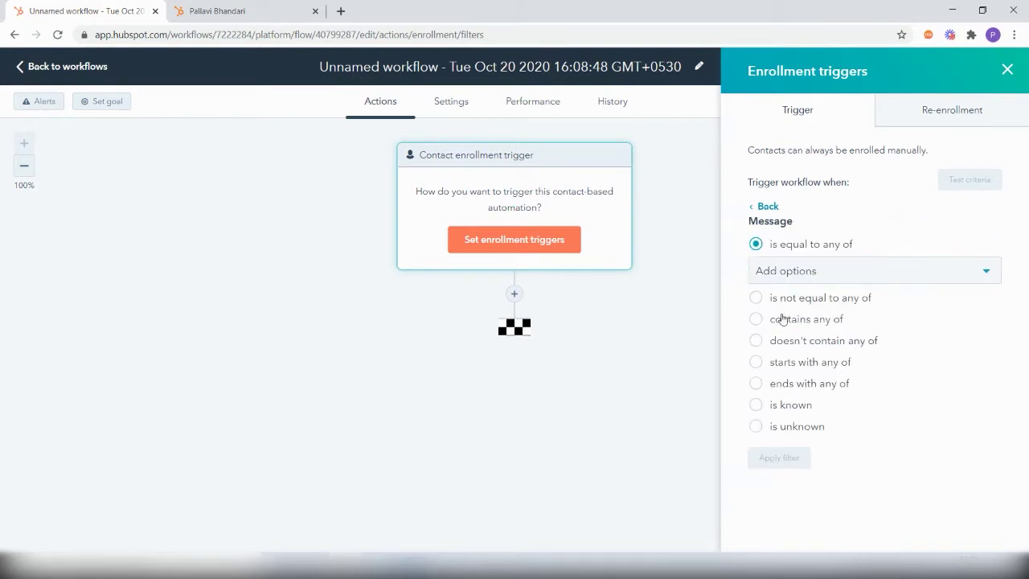
{"action": "left_click", "coordinate": [786, 322]}
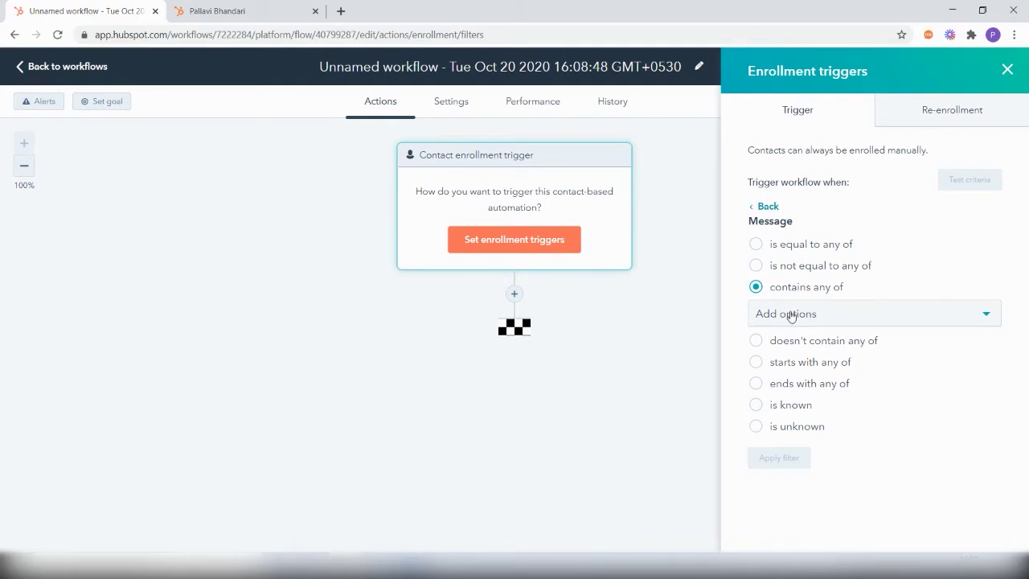
{"action": "left_click", "coordinate": [791, 315]}
{"action": "type", "text": "help"}
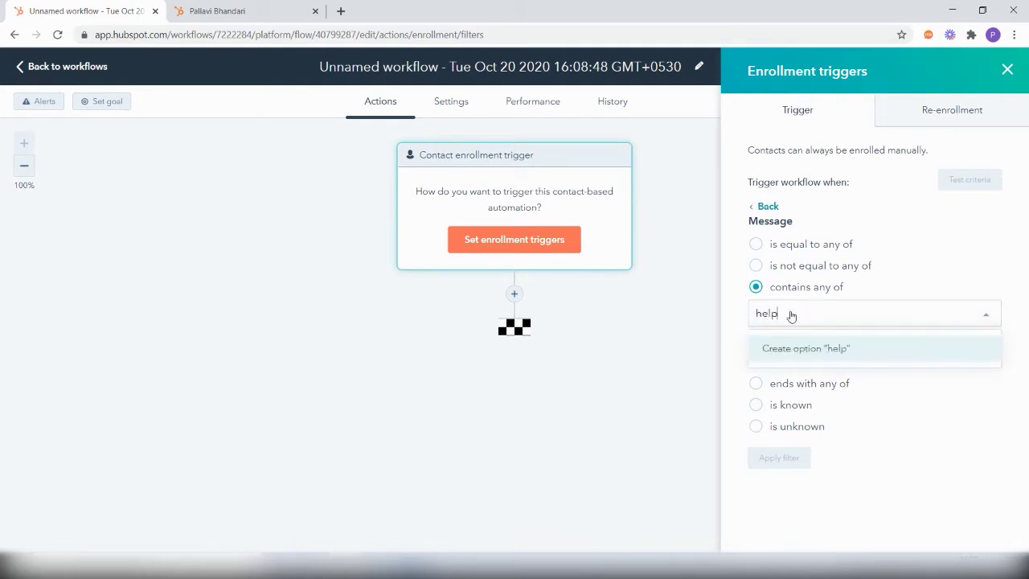
{"action": "key", "text": "Return"}
{"action": "type", "text": "support"}
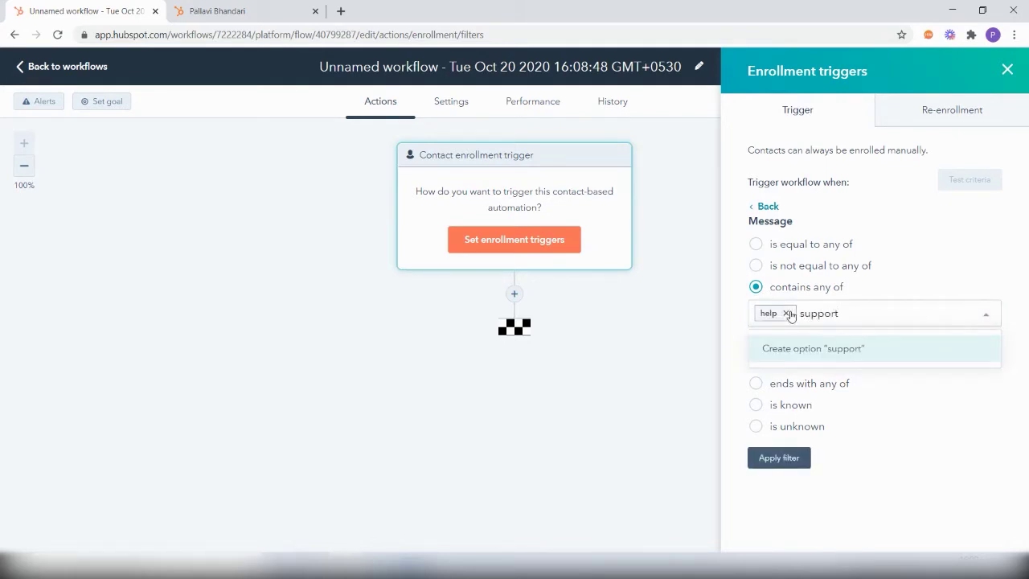
{"action": "key", "text": "Return"}
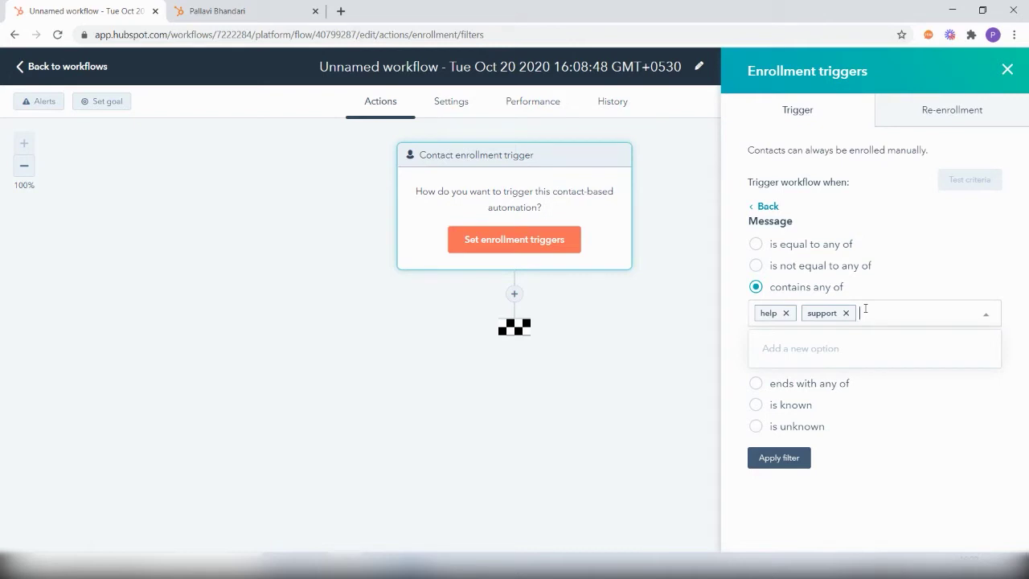
Save the help/support trigger and add a Create record action for a Ticket
{"action": "left_click", "coordinate": [776, 458]}
{"action": "left_click", "coordinate": [774, 521]}
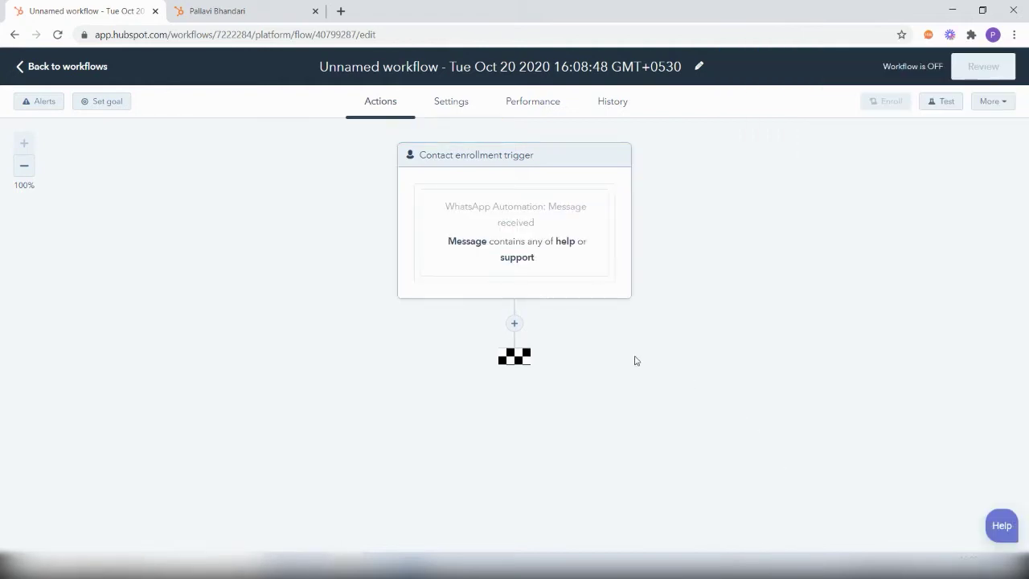
{"action": "left_click", "coordinate": [515, 324]}
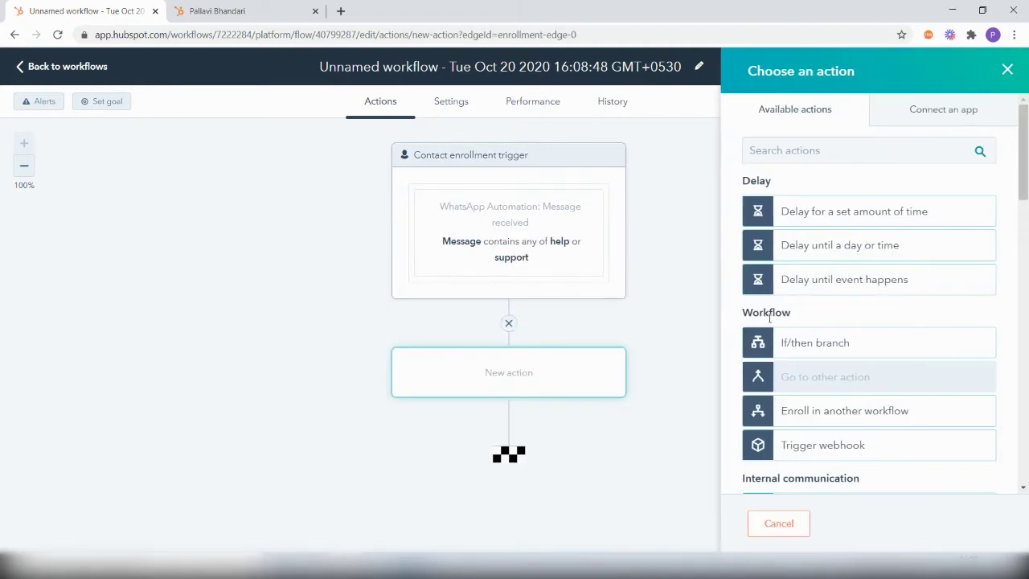
{"action": "scroll", "coordinate": [847, 330], "scroll_direction": "down", "scroll_amount": 2}
{"action": "scroll", "coordinate": [847, 330], "scroll_direction": "down", "scroll_amount": 1}
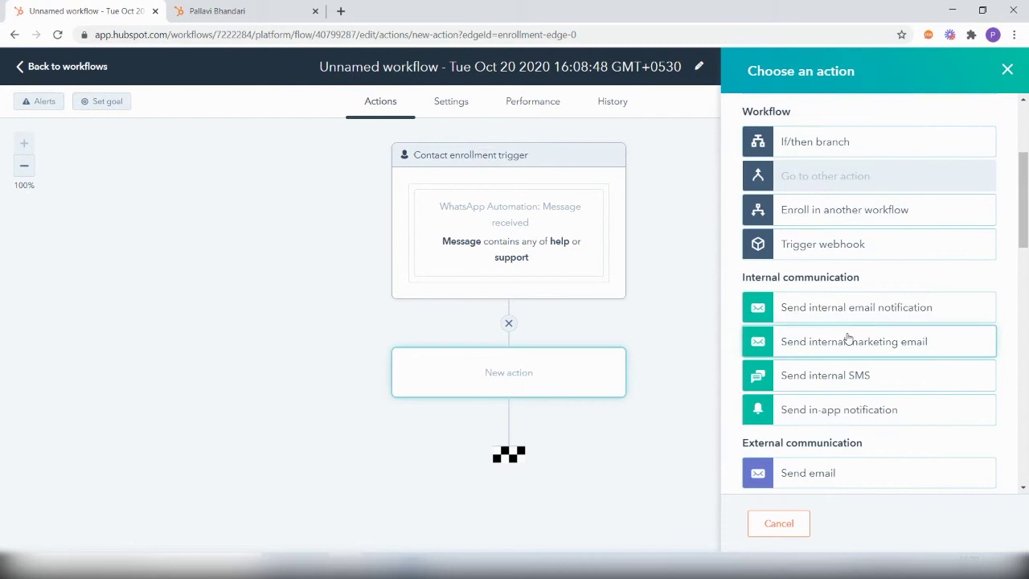
{"action": "scroll", "coordinate": [846, 330], "scroll_direction": "down", "scroll_amount": 2}
{"action": "scroll", "coordinate": [846, 329], "scroll_direction": "down", "scroll_amount": 2}
{"action": "left_click", "coordinate": [833, 367]}
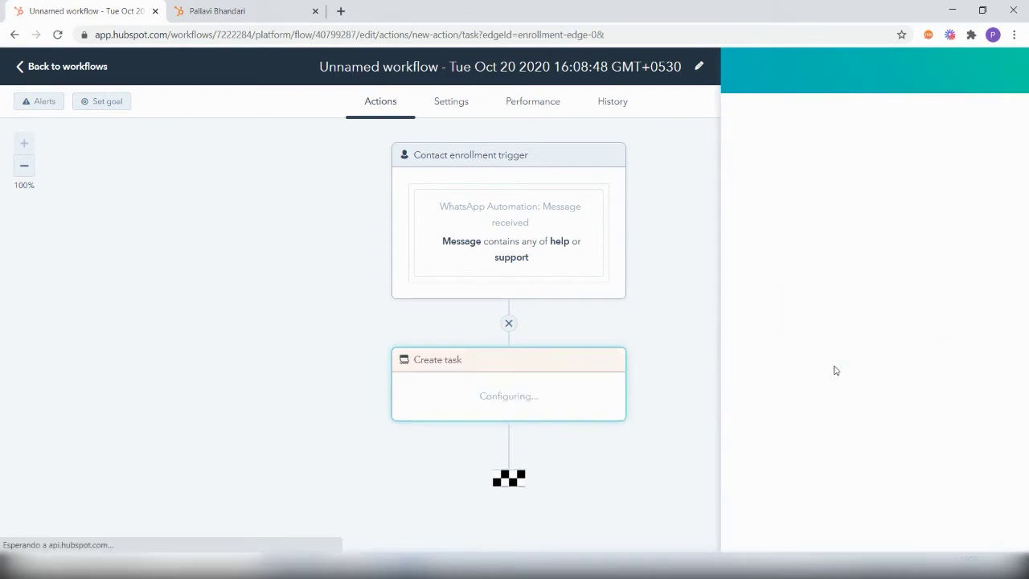
{"action": "left_click", "coordinate": [833, 260]}
{"action": "left_click", "coordinate": [822, 156]}
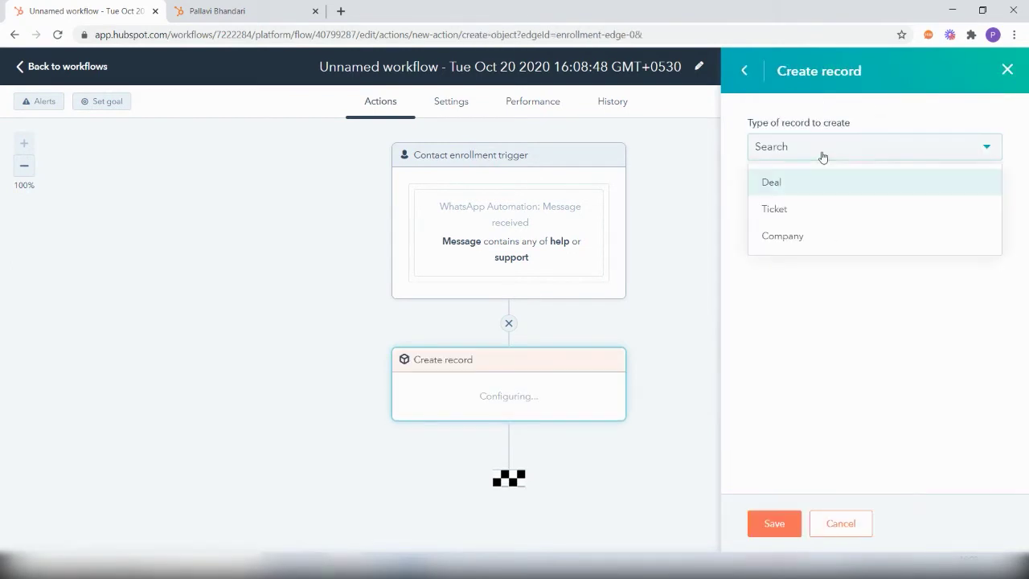
{"action": "left_click", "coordinate": [807, 209]}
Assign the ticket to a specific user, name it 'New Support Query', New (Support Pipeline) stage, and save
{"action": "left_click", "coordinate": [800, 229]}
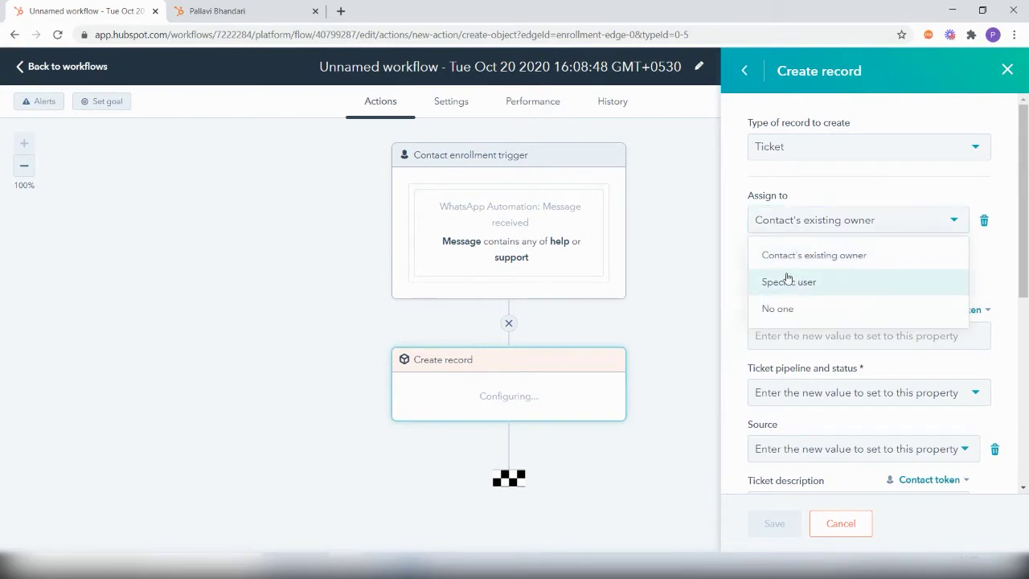
{"action": "left_click", "coordinate": [787, 279]}
{"action": "left_click", "coordinate": [787, 278]}
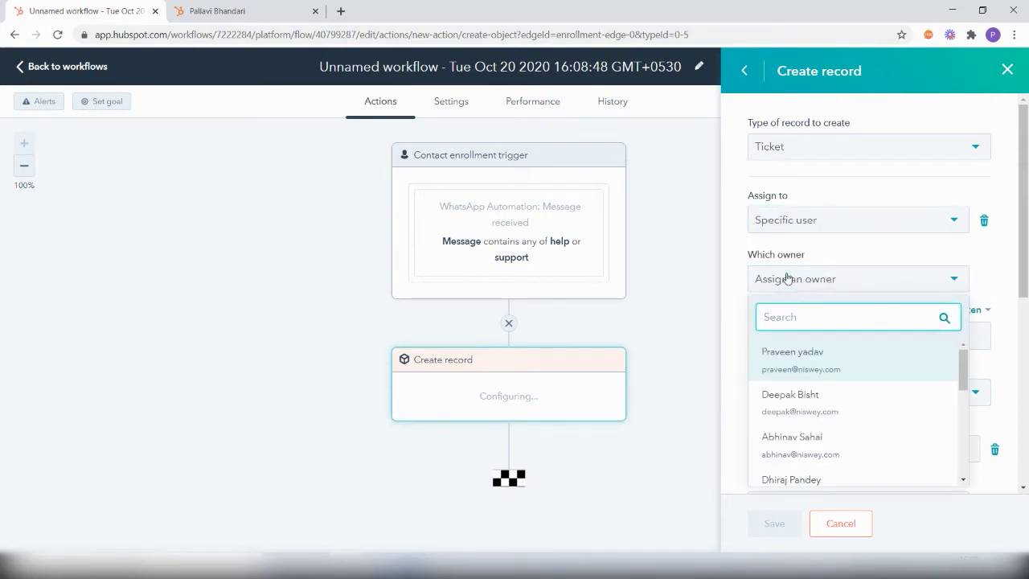
{"action": "type", "text": "pallavi"}
{"action": "left_click", "coordinate": [801, 354]}
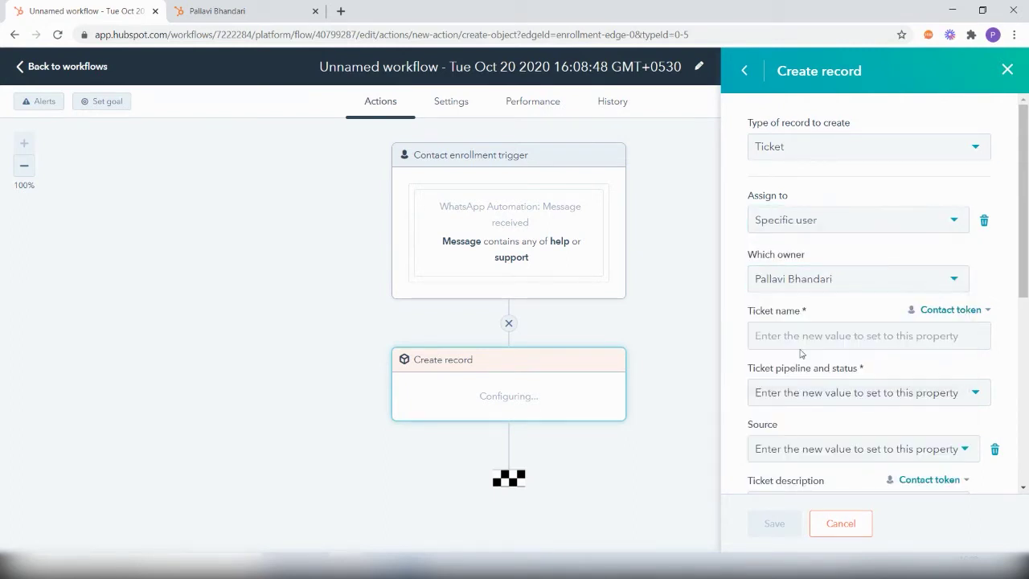
{"action": "type", "text": "New S"}
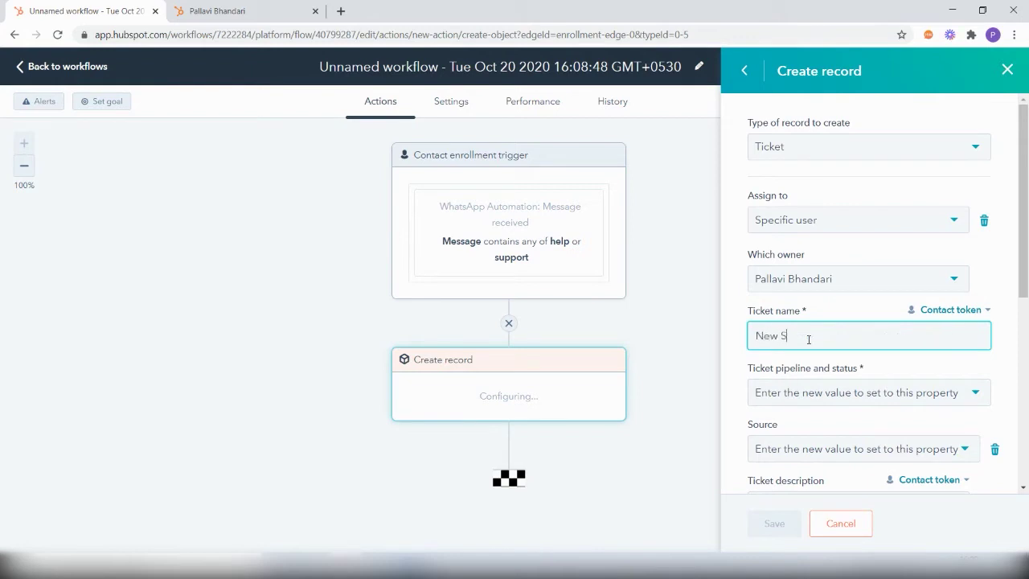
{"action": "type", "text": "upport Query"}
{"action": "left_click", "coordinate": [790, 394]}
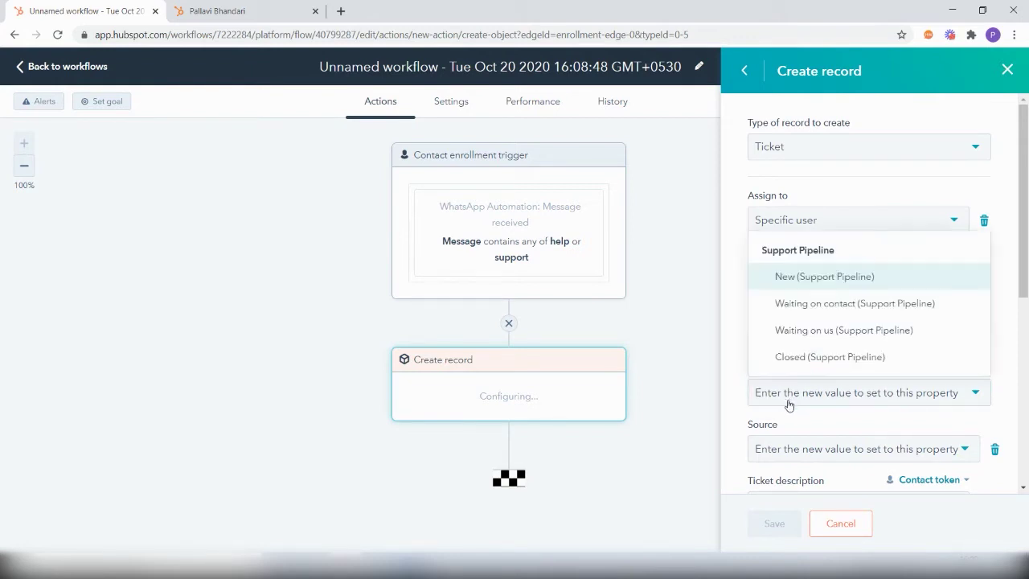
{"action": "left_click", "coordinate": [793, 274]}
{"action": "scroll", "coordinate": [746, 453], "scroll_direction": "down", "scroll_amount": 2}
{"action": "scroll", "coordinate": [745, 453], "scroll_direction": "down", "scroll_amount": 1}
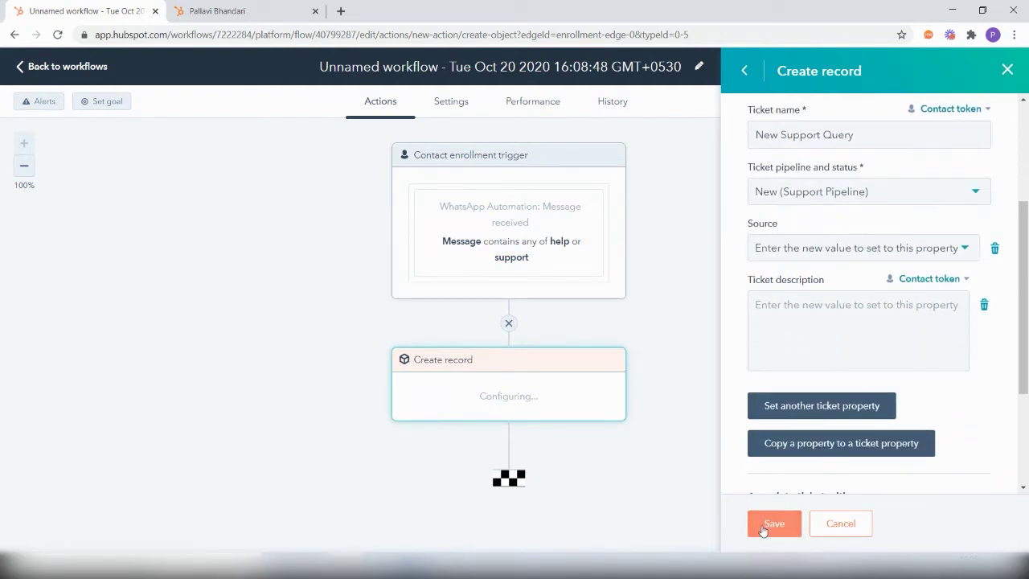
{"action": "left_click", "coordinate": [768, 524]}
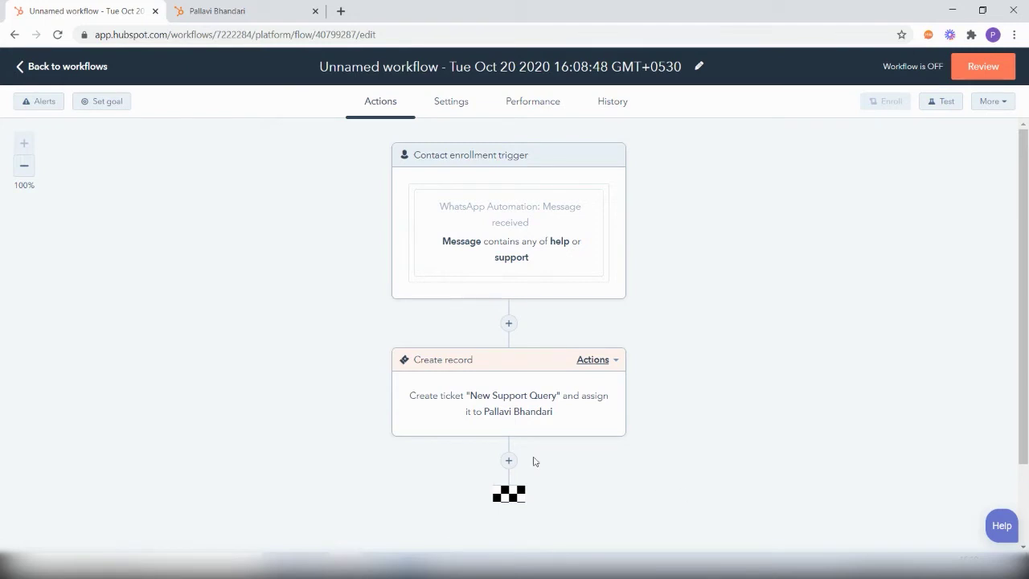
Add a Send WhatsApp Message action after the create-ticket step
{"action": "left_click", "coordinate": [509, 461]}
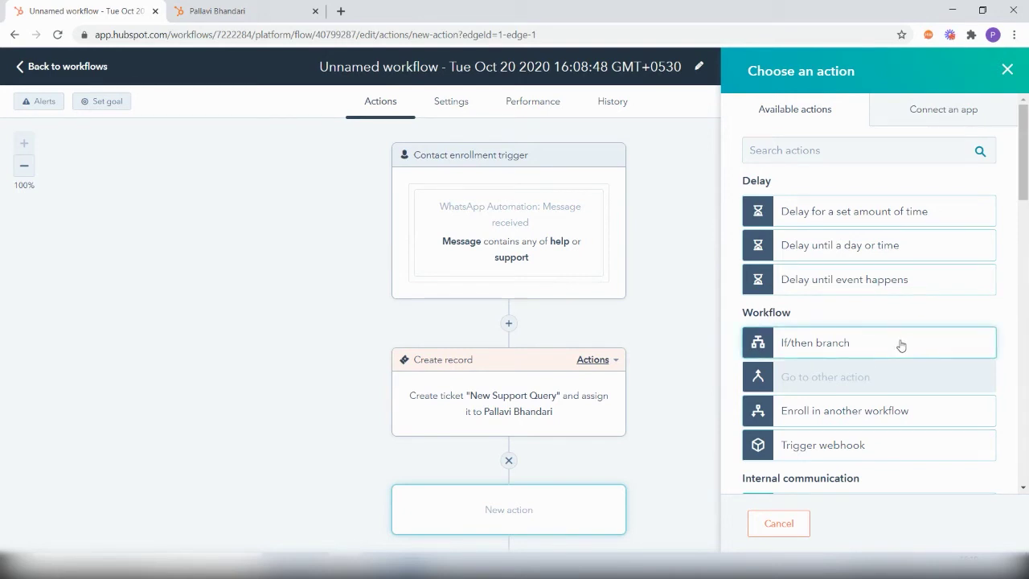
{"action": "scroll", "coordinate": [901, 350], "scroll_direction": "down", "scroll_amount": 3}
{"action": "scroll", "coordinate": [900, 370], "scroll_direction": "down", "scroll_amount": 2}
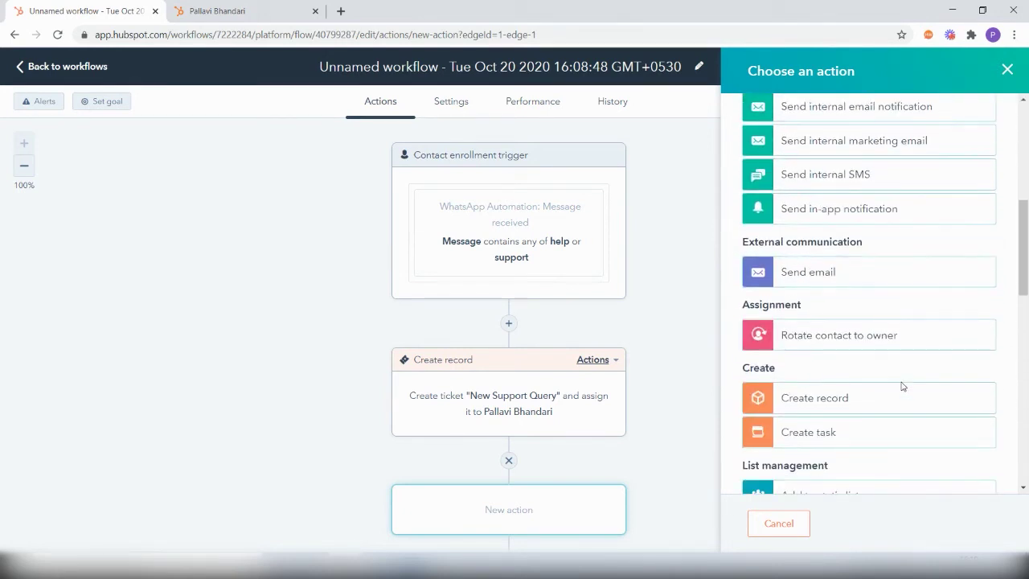
{"action": "scroll", "coordinate": [901, 387], "scroll_direction": "down", "scroll_amount": 1}
{"action": "scroll", "coordinate": [901, 386], "scroll_direction": "down", "scroll_amount": 2}
{"action": "scroll", "coordinate": [901, 388], "scroll_direction": "down", "scroll_amount": 3}
{"action": "scroll", "coordinate": [901, 389], "scroll_direction": "down", "scroll_amount": 1}
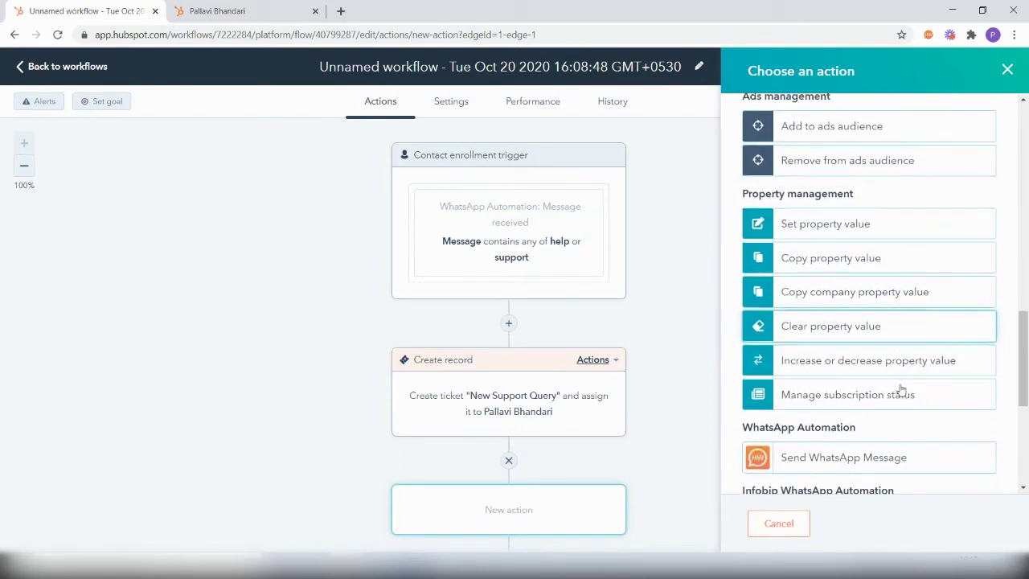
{"action": "left_click", "coordinate": [833, 458]}
Set the template text to 'Hi [First name], our support agent will get in touch with you shortly.' and save
{"action": "left_click", "coordinate": [807, 203]}
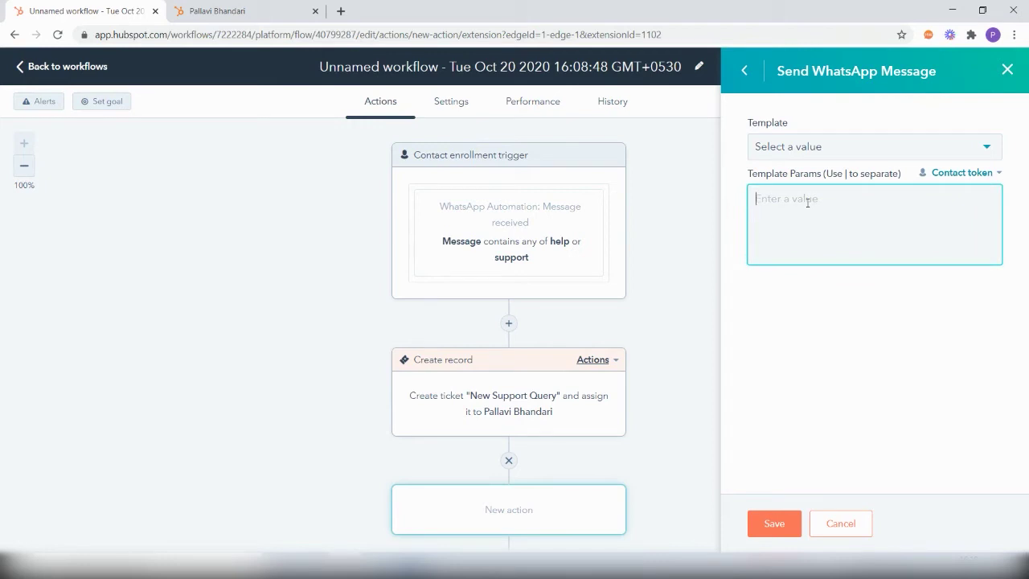
{"action": "type", "text": "Hi"}
{"action": "left_click", "coordinate": [958, 177]}
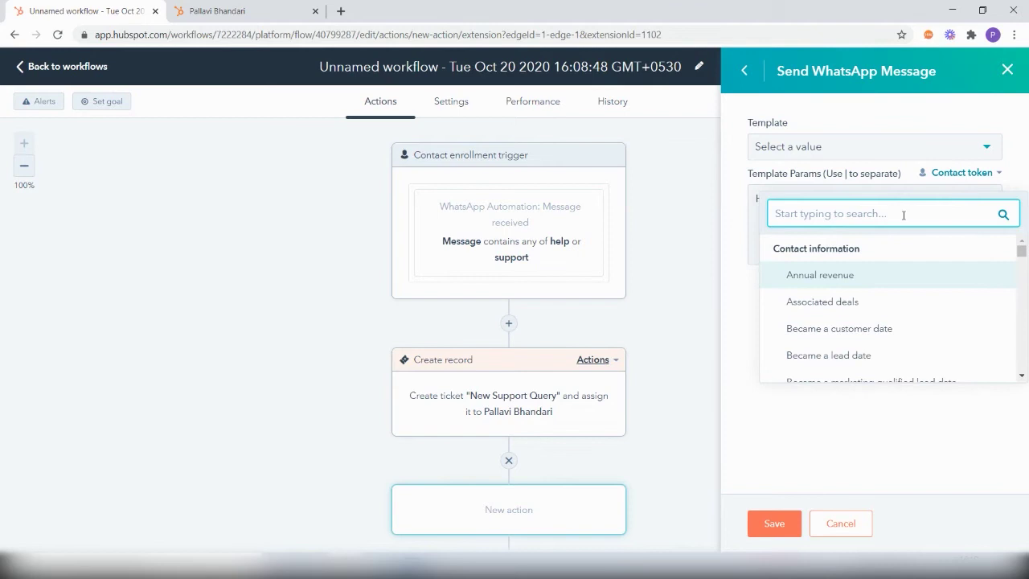
{"action": "type", "text": "first"}
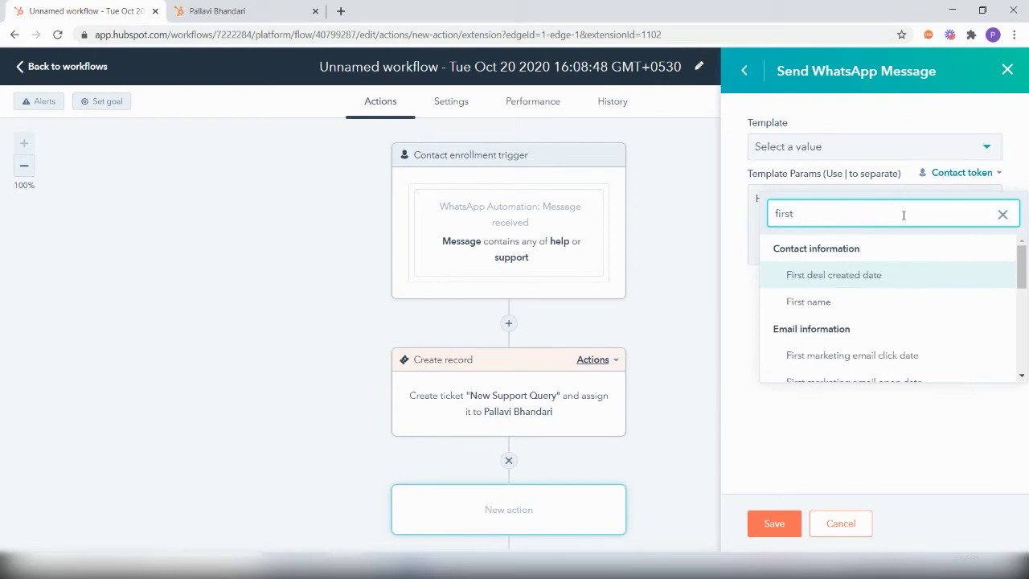
{"action": "left_click", "coordinate": [836, 306]}
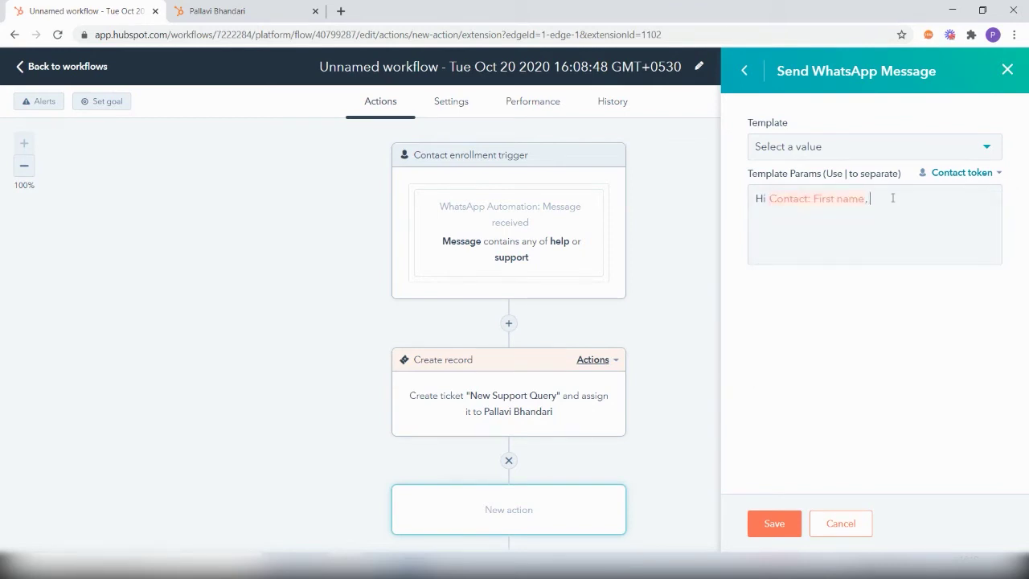
{"action": "type", "text": "upport"}
{"action": "type", "text": " agent will g"}
{"action": "type", "text": "et in touch with you"}
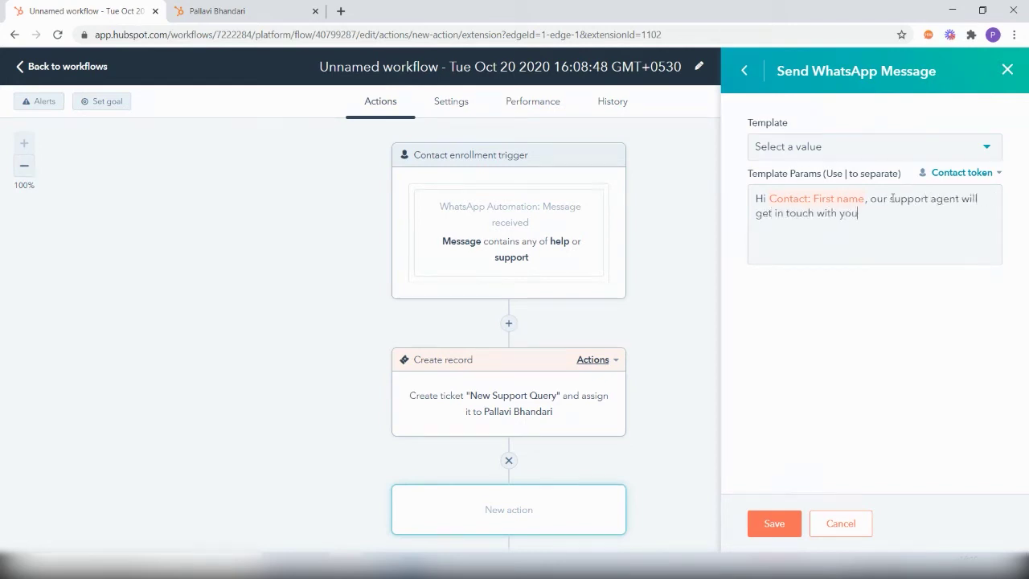
{"action": "type", "text": " shorty"}
{"action": "key", "text": "BackSpace"}
{"action": "type", "text": "ly."}
{"action": "left_click", "coordinate": [775, 523]}
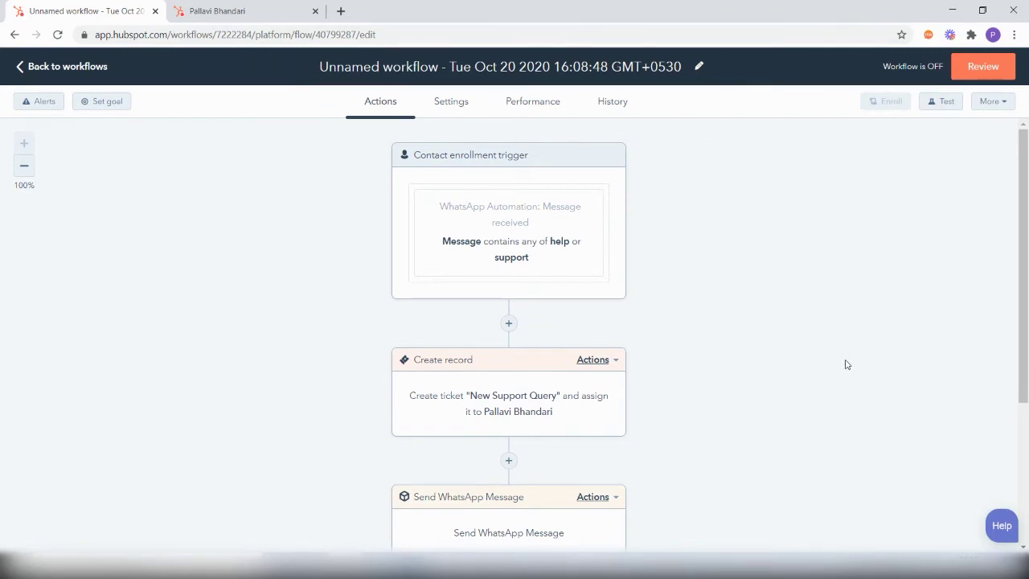
Review the workflow to enroll only new contacts, allowing re-enrollment on help/support messages, and save
{"action": "left_click", "coordinate": [985, 69]}
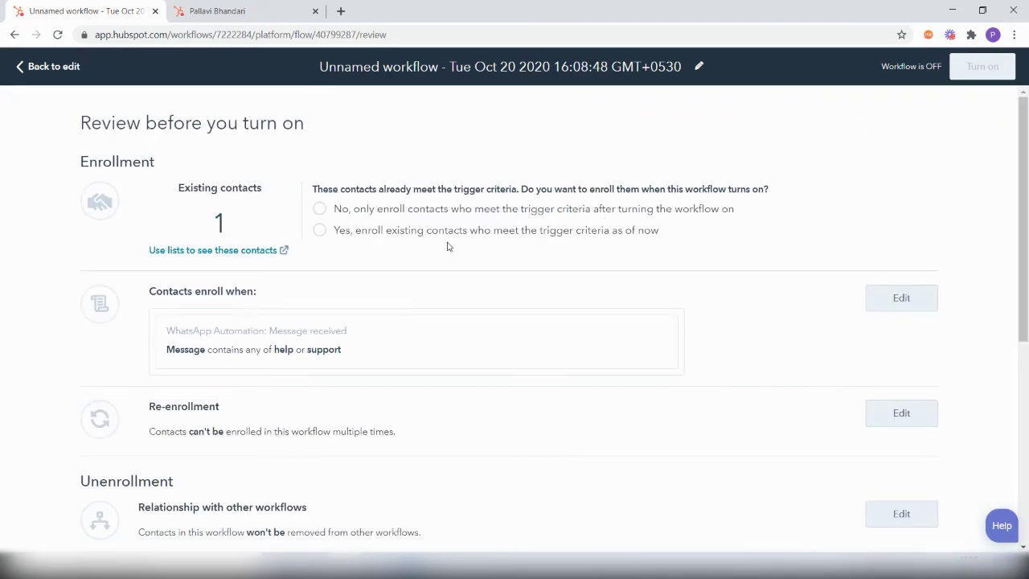
{"action": "left_click", "coordinate": [416, 215]}
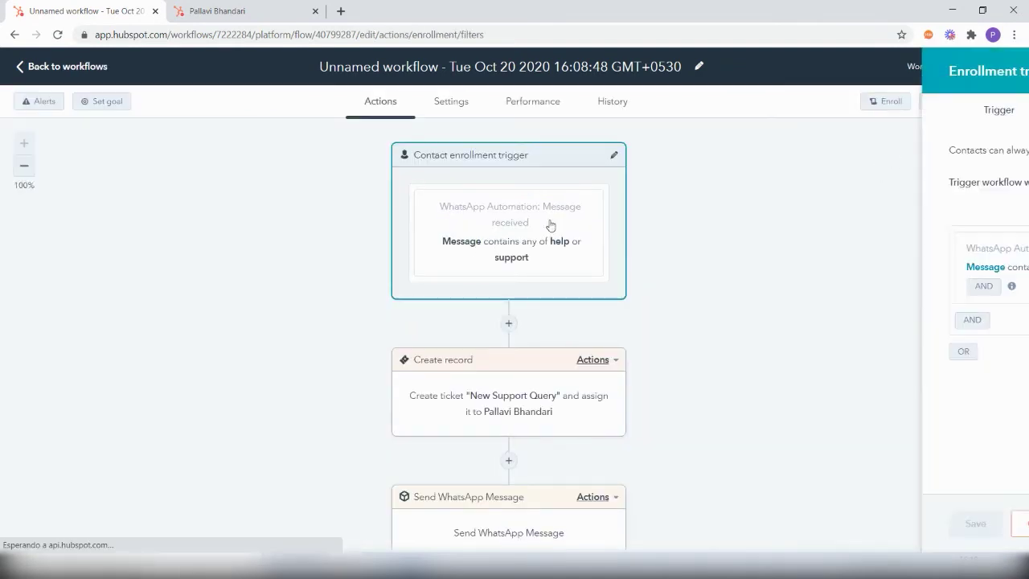
{"action": "left_click", "coordinate": [981, 108]}
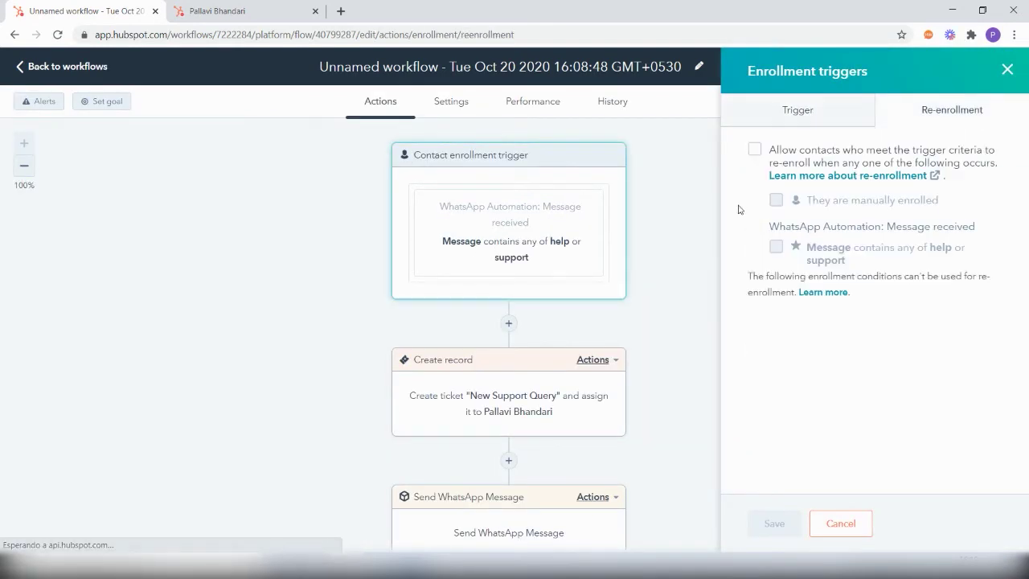
{"action": "left_click", "coordinate": [754, 149]}
{"action": "left_click", "coordinate": [776, 247]}
{"action": "left_click", "coordinate": [772, 523]}
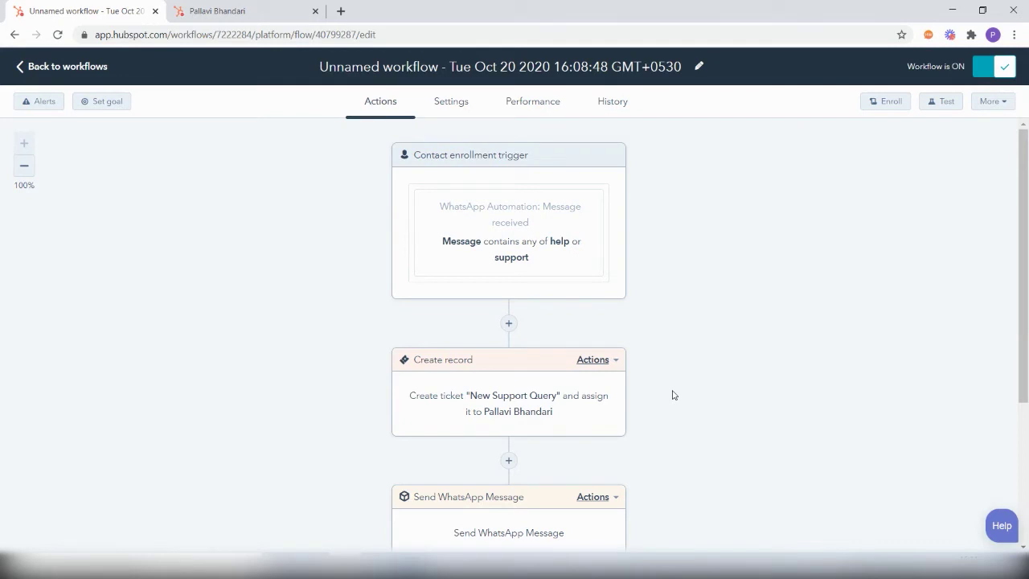
Send 'Hi, I am unable to track my order, please help.' in the mirrored WhatsApp chat
{"action": "key", "text": "alt+Tab"}
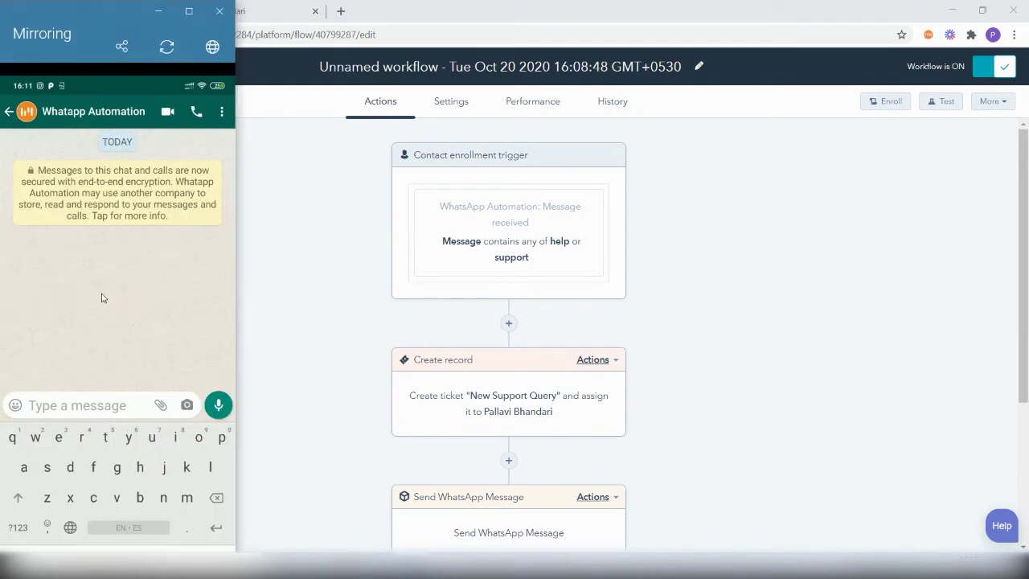
{"action": "type", "text": "Hi"}
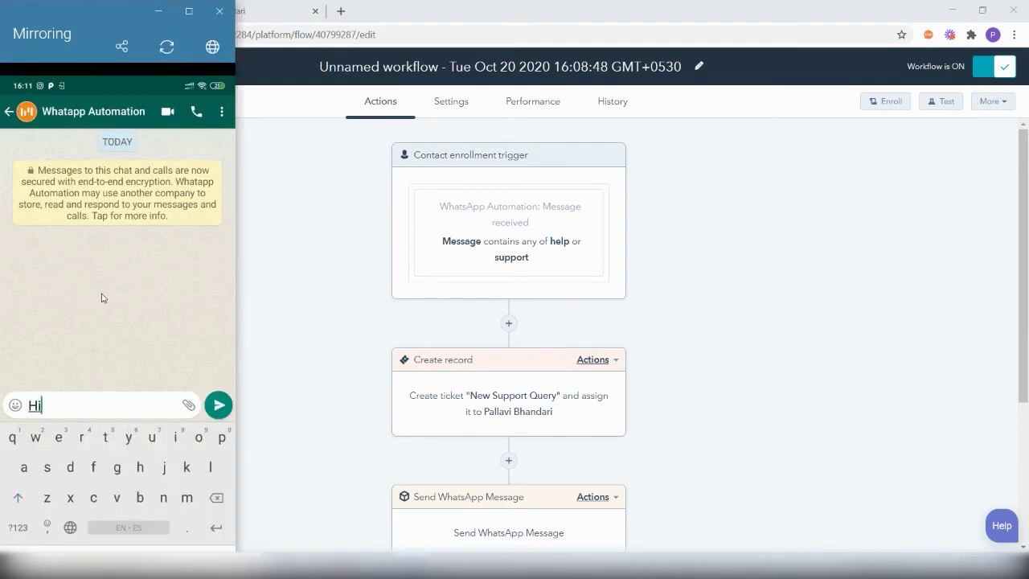
{"action": "type", "text": ",I am"}
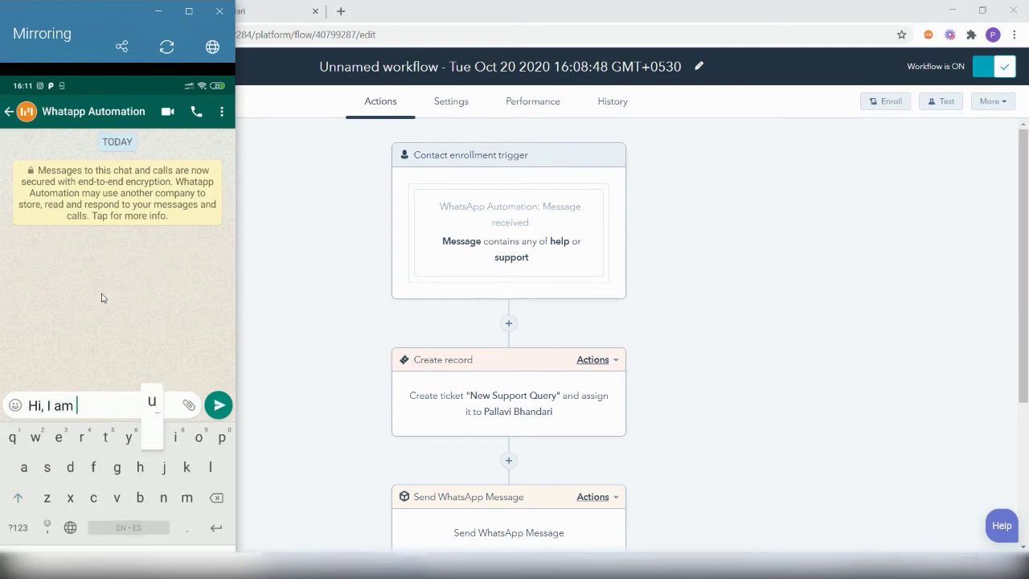
{"action": "type", "text": " unable to ttac"}
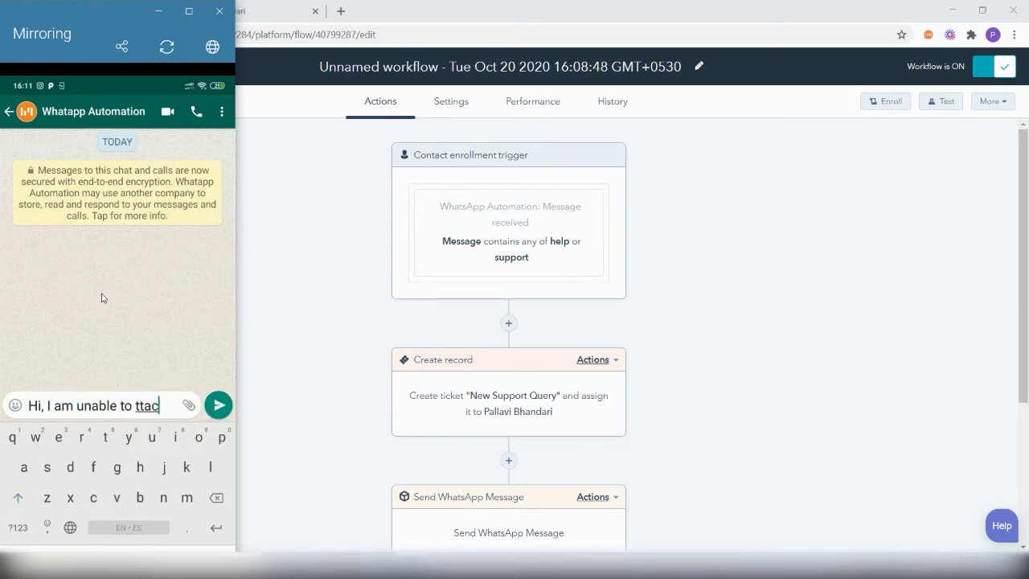
{"action": "type", "text": "h"}
{"action": "key", "text": "BackSpace"}
{"action": "key", "text": "BackSpace"}
{"action": "key", "text": "BackSpace"}
{"action": "key", "text": "BackSpace"}
{"action": "type", "text": "rack"}
{"action": "type", "text": " my or"}
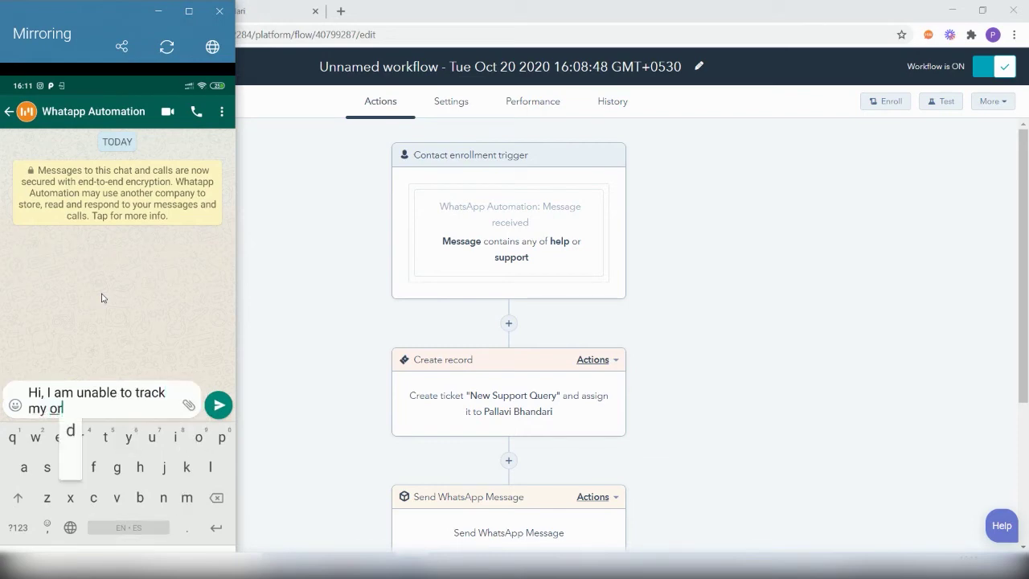
{"action": "type", "text": "der, ple"}
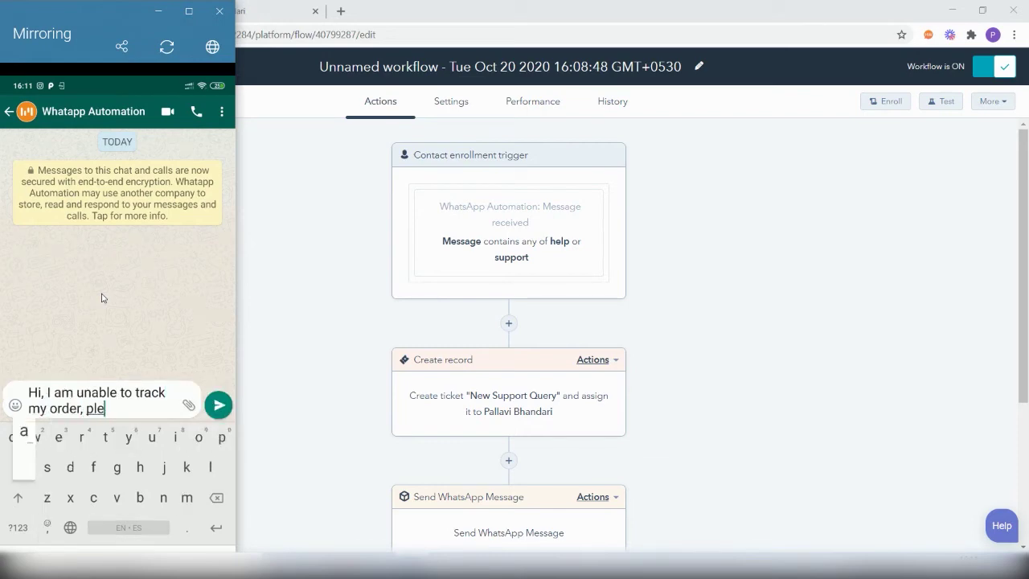
{"action": "type", "text": "ase help."}
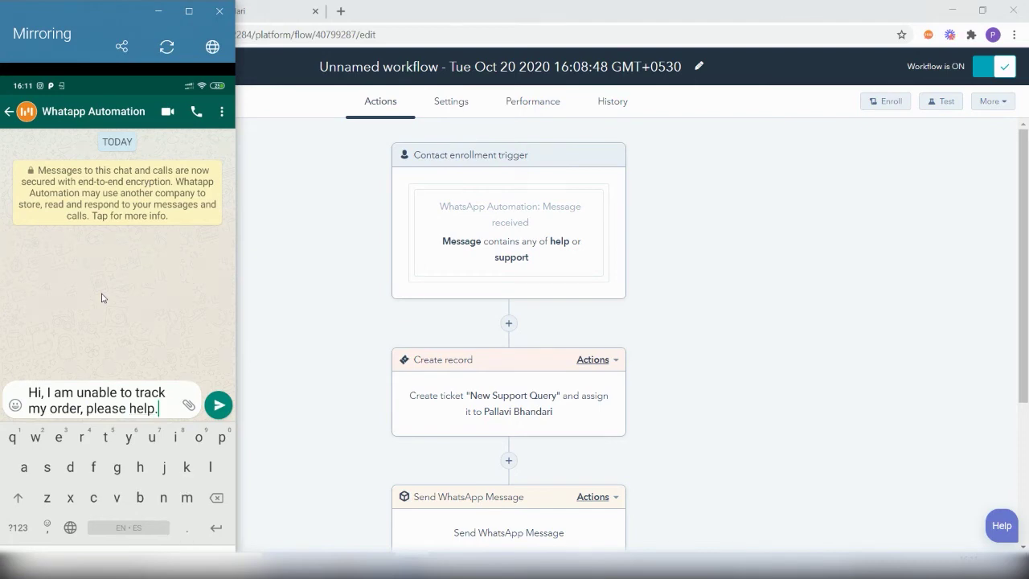
{"action": "key", "text": "Return"}
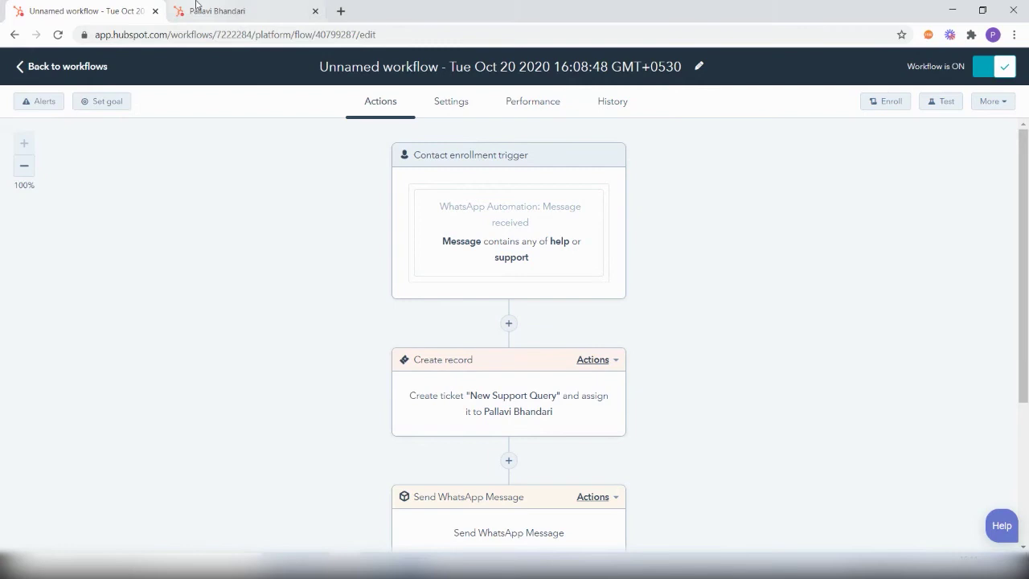
Open the ticket assignment notification on the contact's record to view the new ticket and message
{"action": "left_click", "coordinate": [196, 10]}
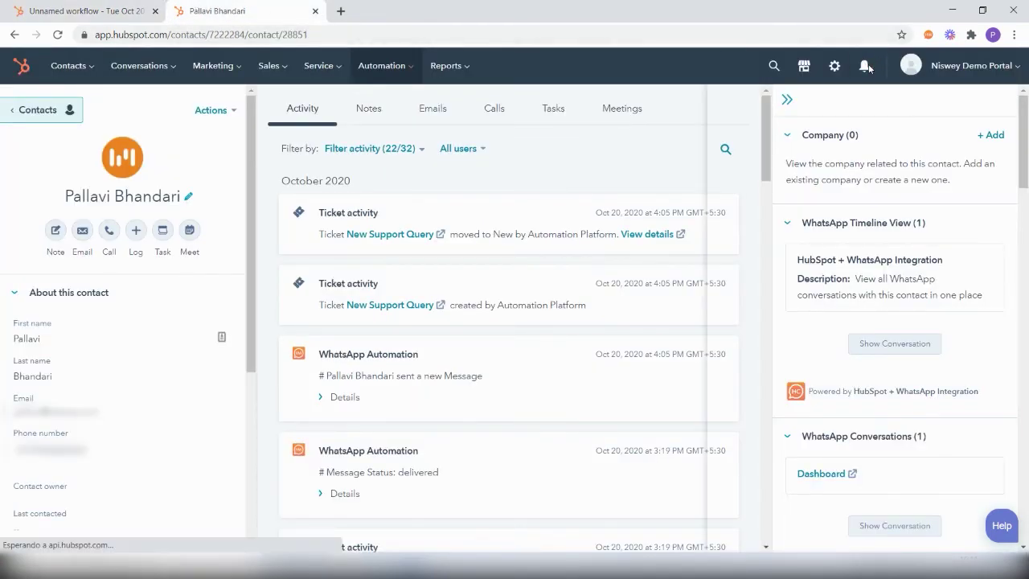
{"action": "left_click", "coordinate": [867, 66]}
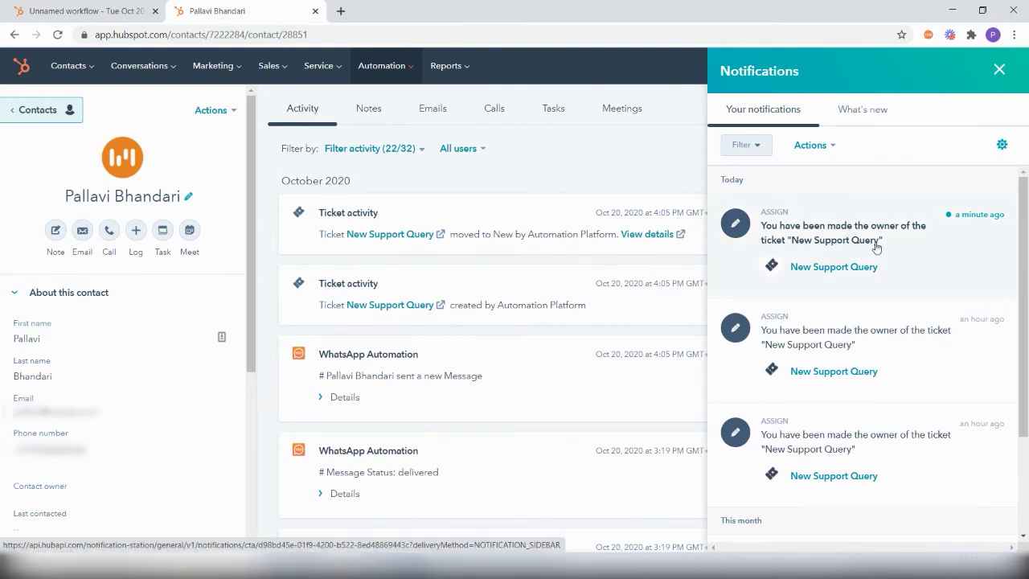
{"action": "left_click", "coordinate": [868, 242]}
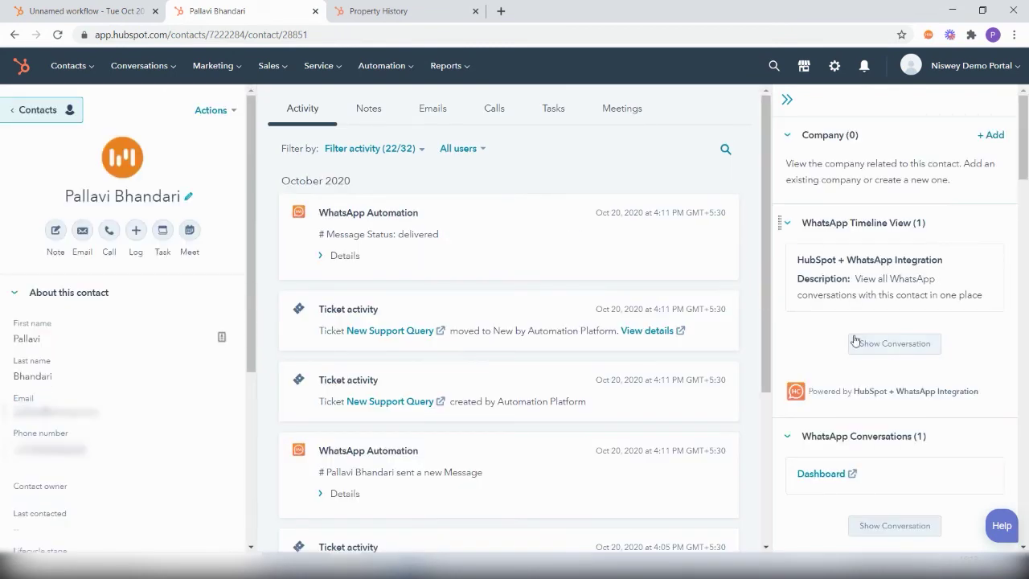
{"action": "scroll", "coordinate": [869, 360], "scroll_direction": "down", "scroll_amount": 3}
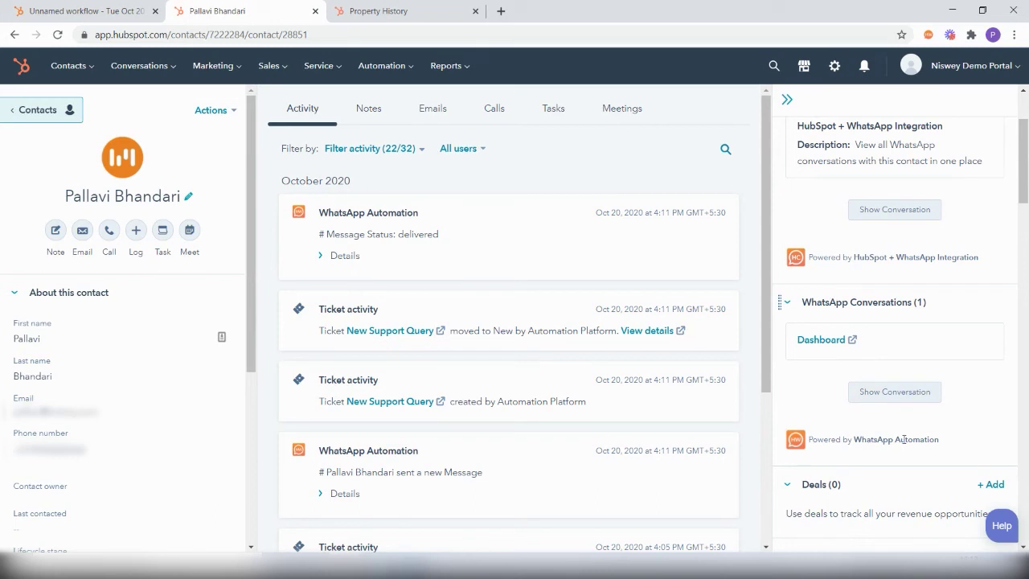
Reply asking the contact what error message they are seeing, confirm it on the phone, and close the conversation
{"action": "left_click", "coordinate": [891, 393]}
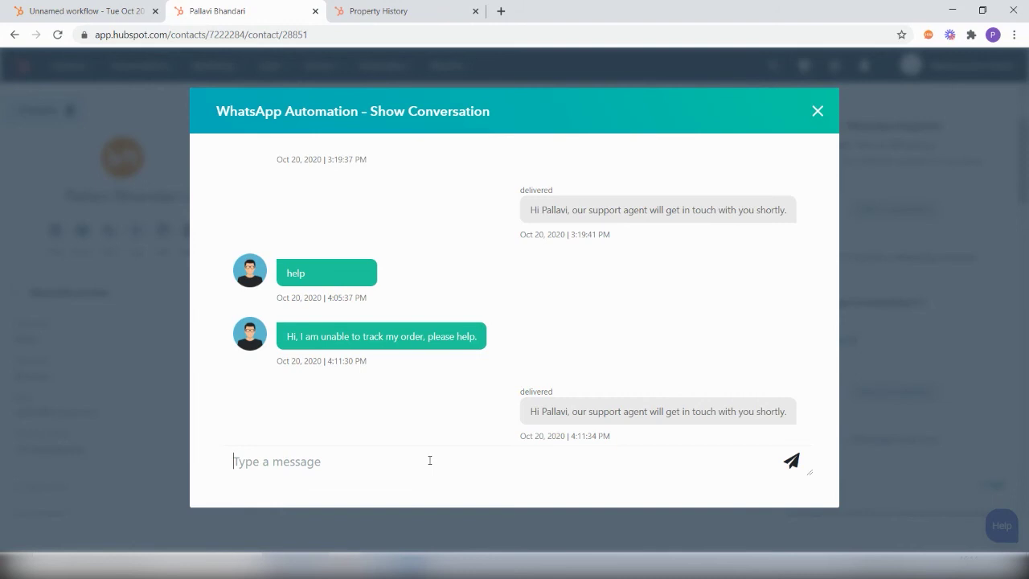
{"action": "type", "text": "H"}
{"action": "type", "text": "i Pallavi"}
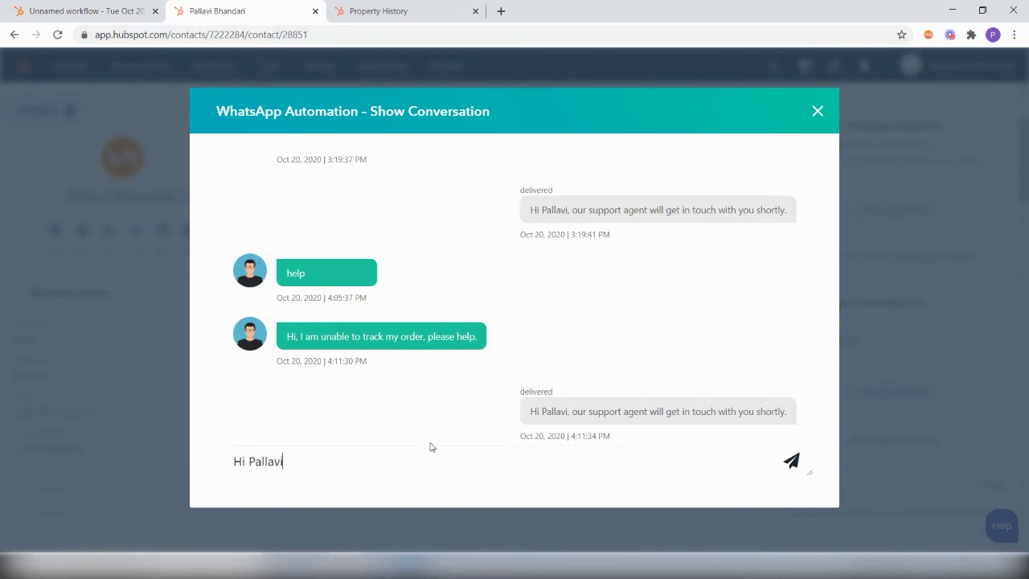
{"action": "type", "text": ", could you pleas"}
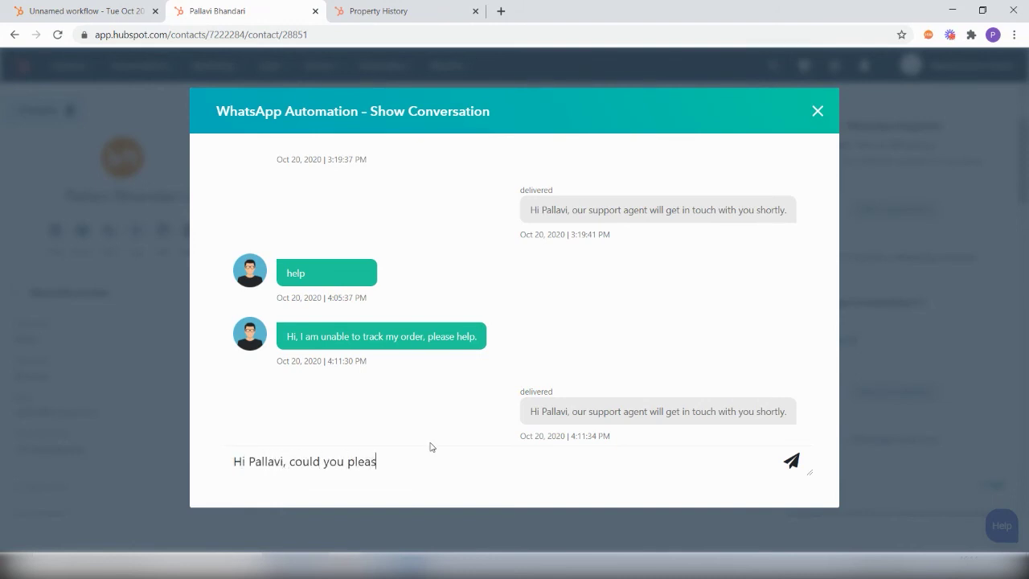
{"action": "type", "text": "e tell us the"}
{"action": "type", "text": " errro"}
{"action": "key", "text": "BackSpace"}
{"action": "key", "text": "BackSpace"}
{"action": "key", "text": "BackSpace"}
{"action": "type", "text": "ror message y"}
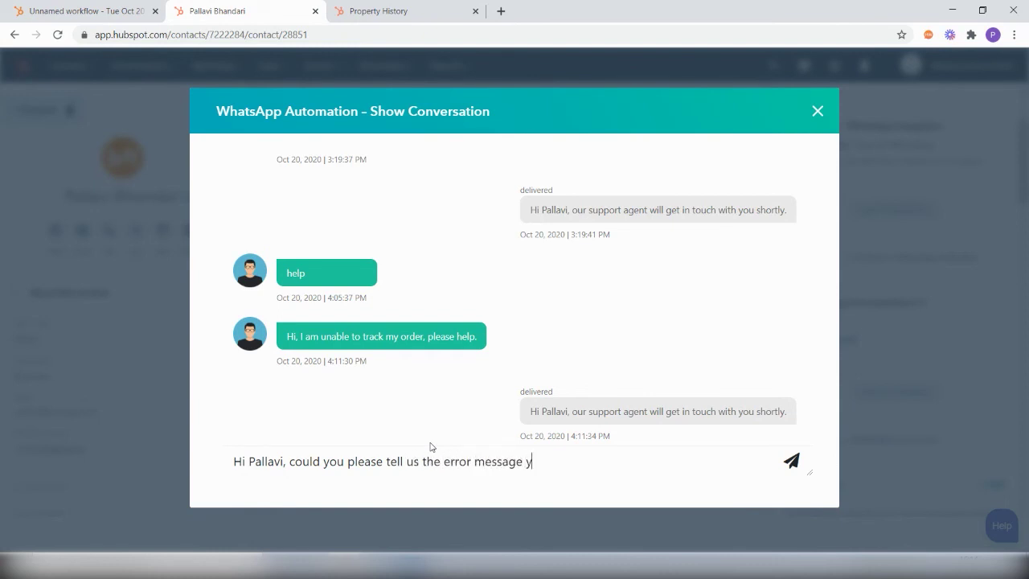
{"action": "type", "text": "ou are seeing?"}
{"action": "left_click", "coordinate": [794, 464]}
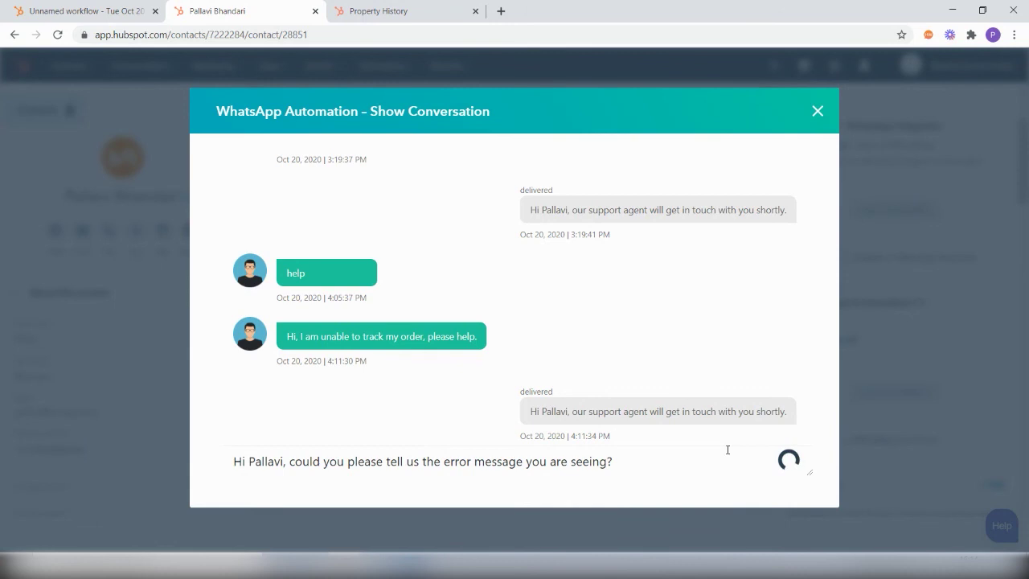
{"action": "key", "text": "alt+Tab"}
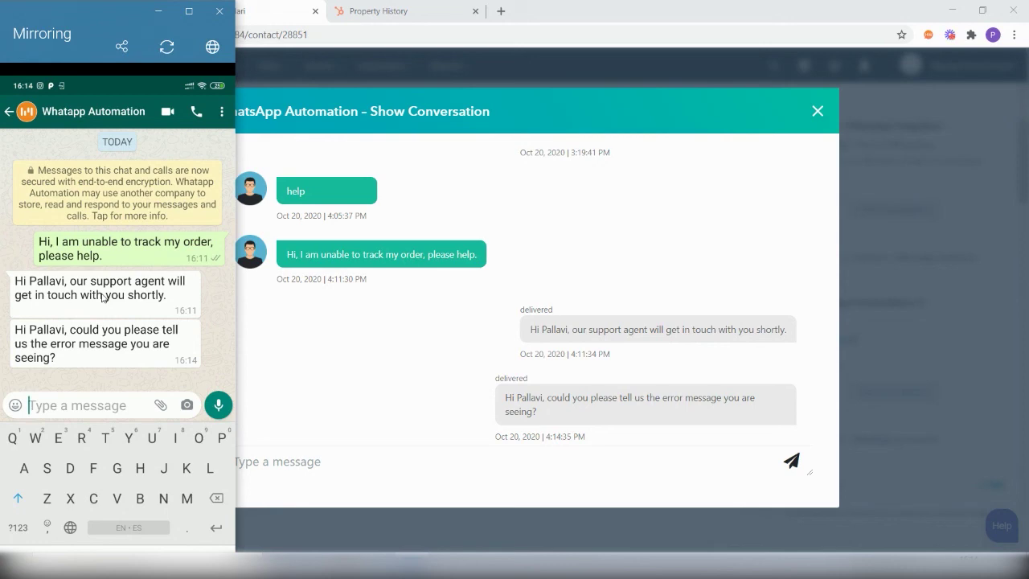
{"action": "left_click", "coordinate": [330, 203]}
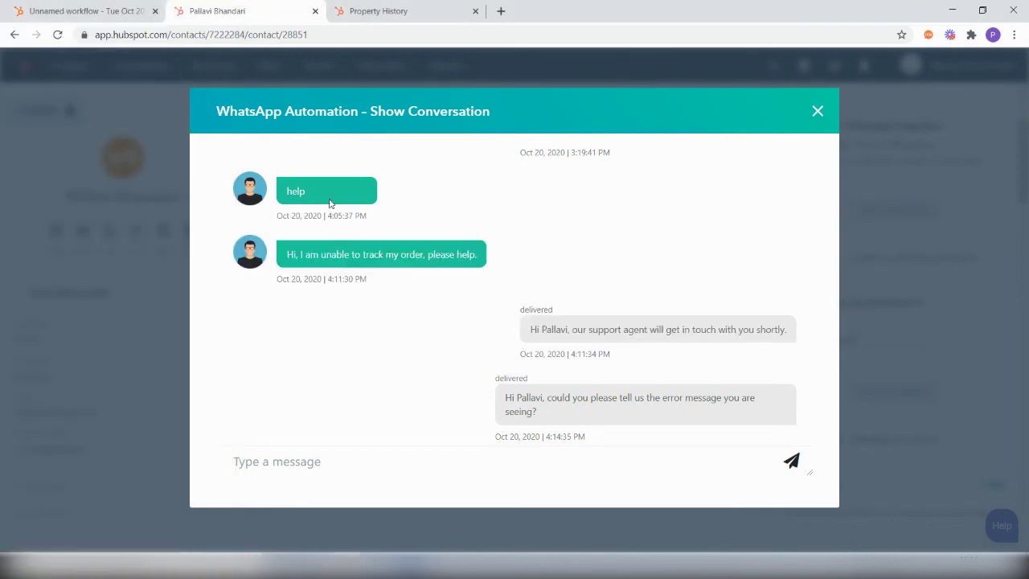
{"action": "left_click", "coordinate": [818, 110]}
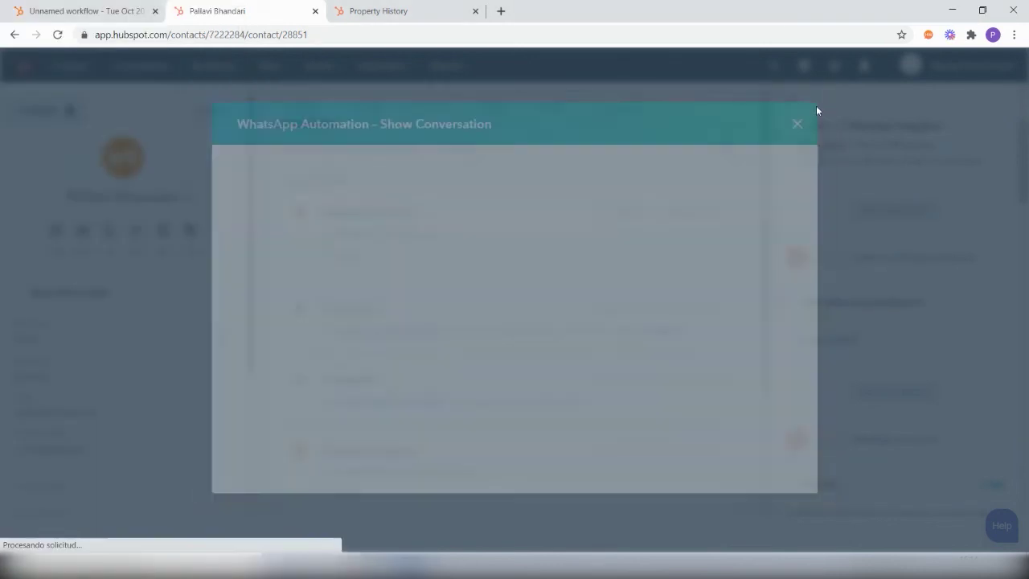
Set the newest 'New Support Query' ticket's status to Closed in the contact's sidebar
{"action": "scroll", "coordinate": [855, 427], "scroll_direction": "down", "scroll_amount": 2}
{"action": "scroll", "coordinate": [850, 426], "scroll_direction": "down", "scroll_amount": 1}
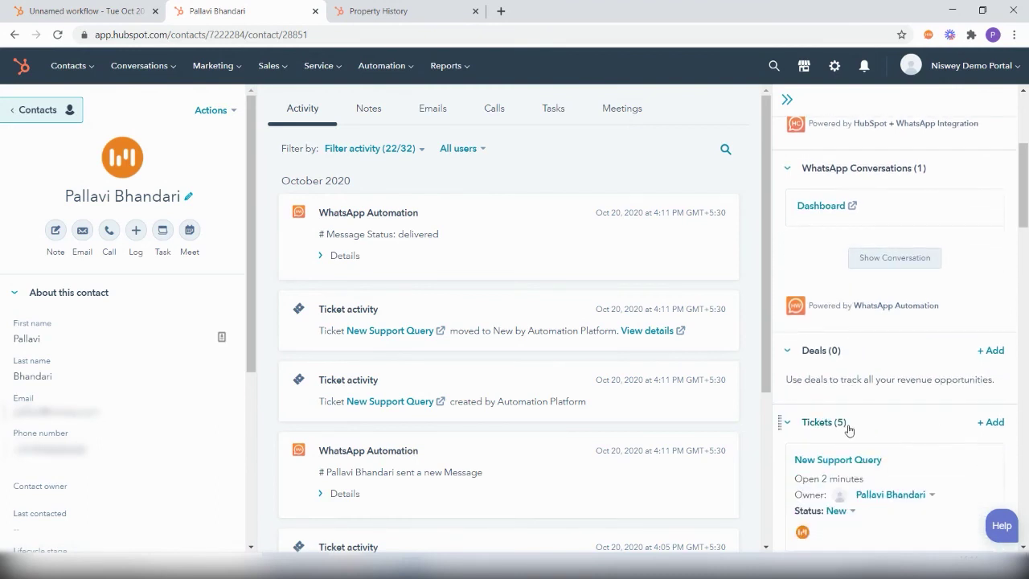
{"action": "scroll", "coordinate": [846, 431], "scroll_direction": "down", "scroll_amount": 2}
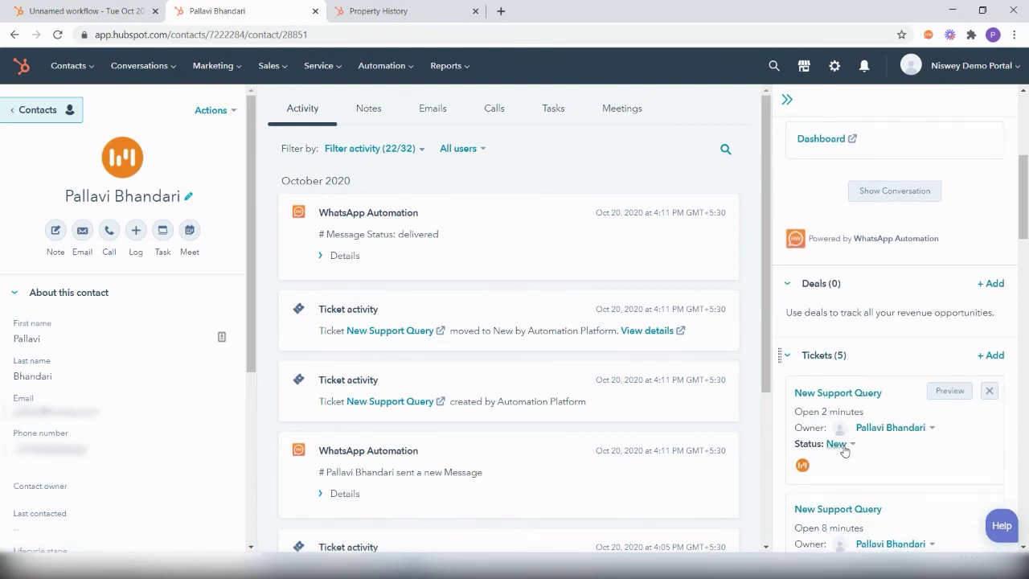
{"action": "left_click", "coordinate": [838, 444]}
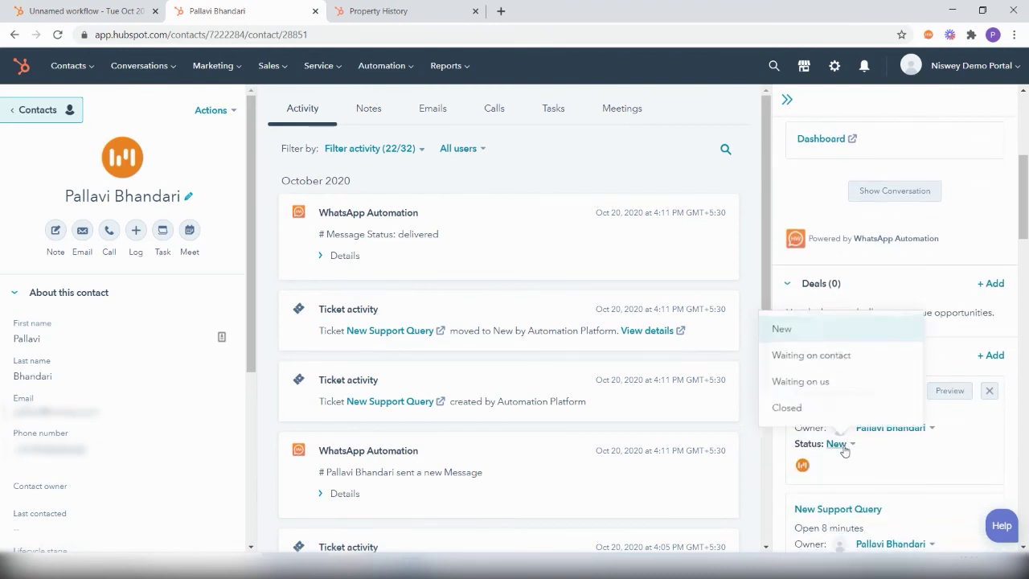
{"action": "left_click", "coordinate": [821, 412]}
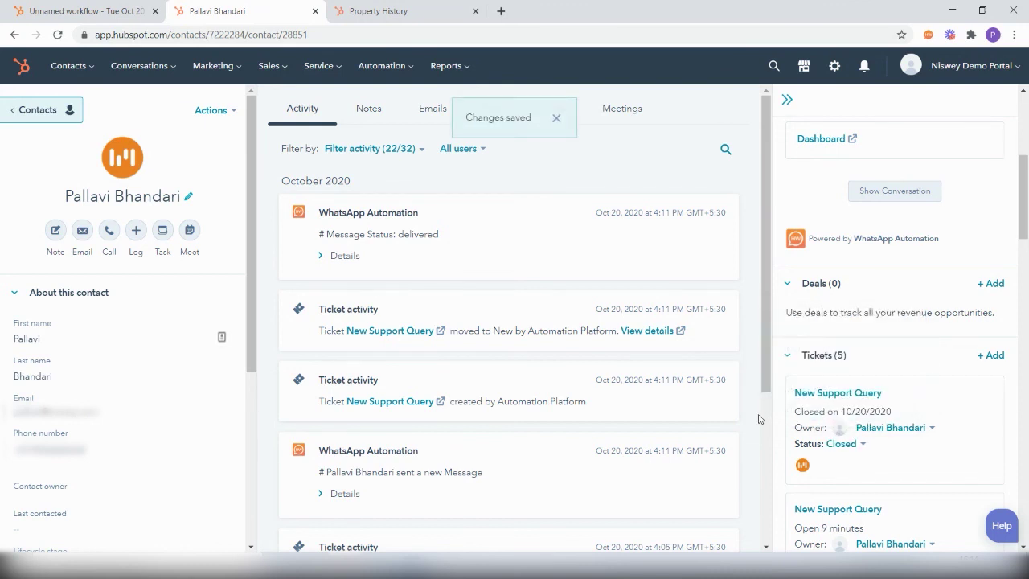